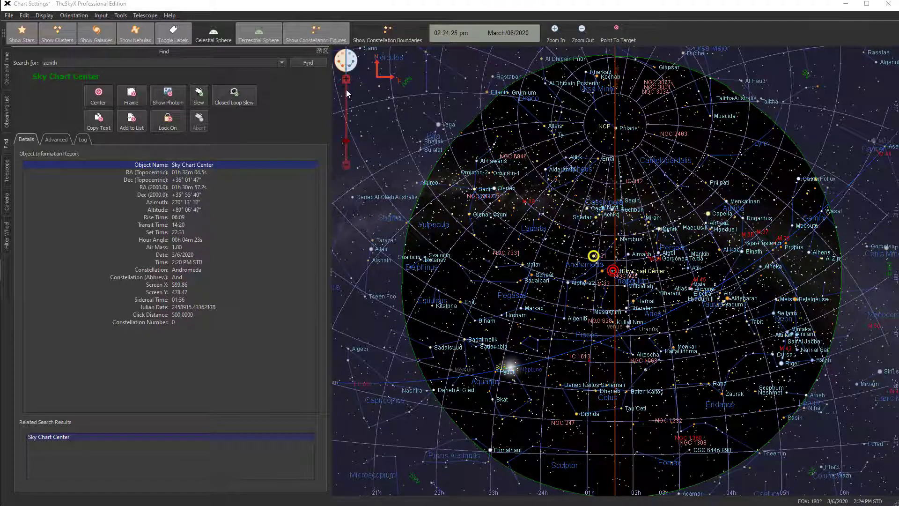
Zoom the sky chart in and out with the zoom controls, then point to the target
drag(346, 140, 346, 128)
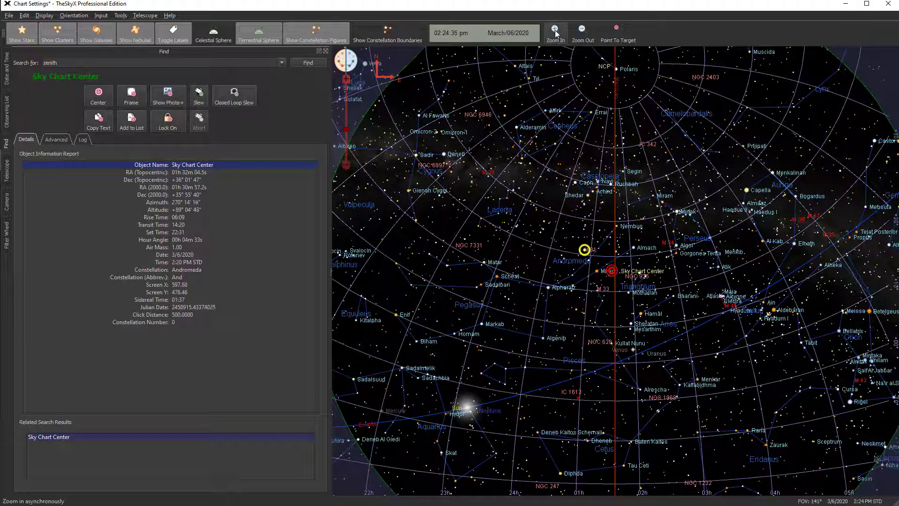
click(582, 32)
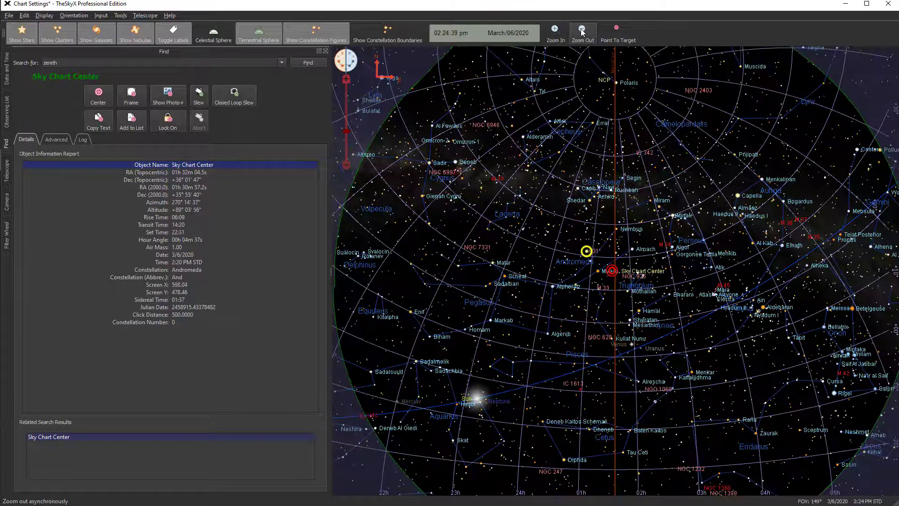
click(582, 31)
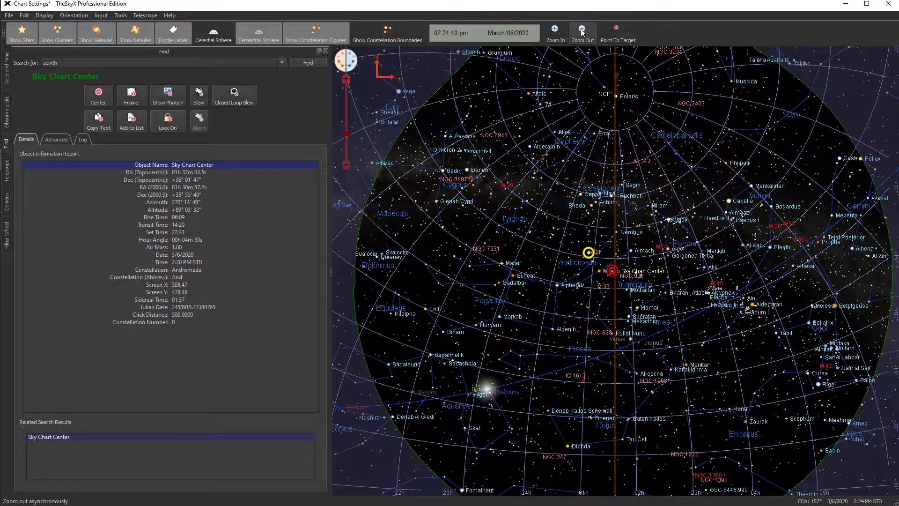
click(582, 31)
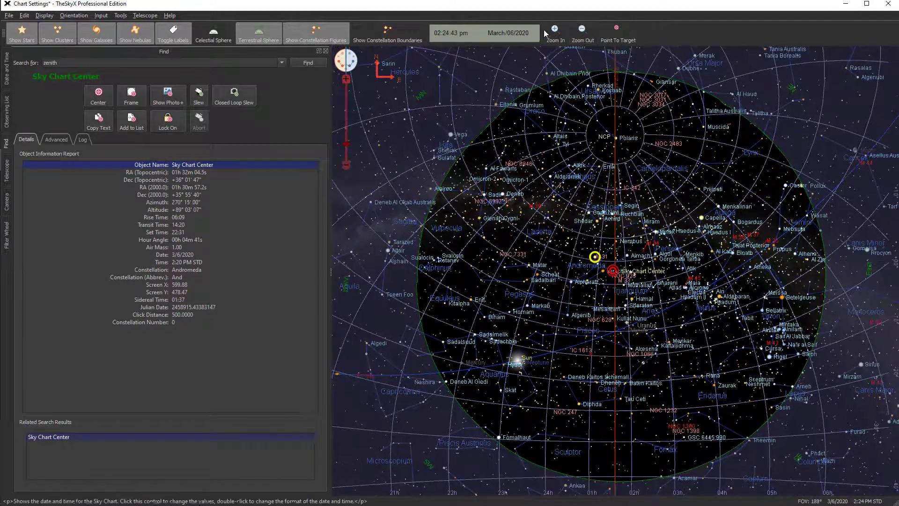
click(554, 31)
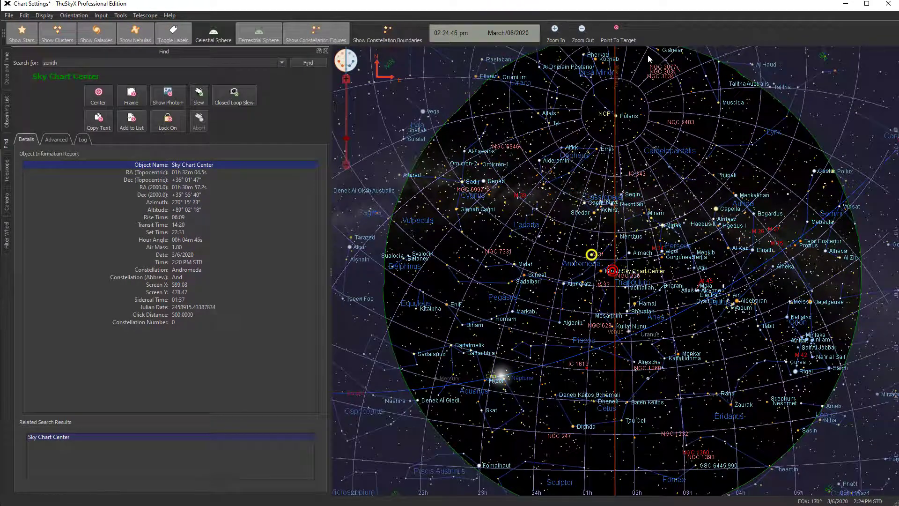
click(617, 37)
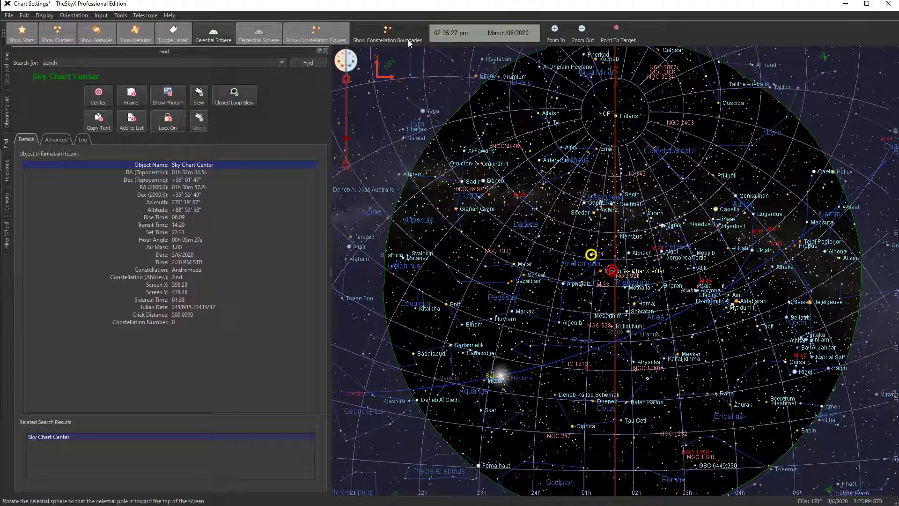
Open the list of available windows and toolbars, then dismiss it
right_click(680, 38)
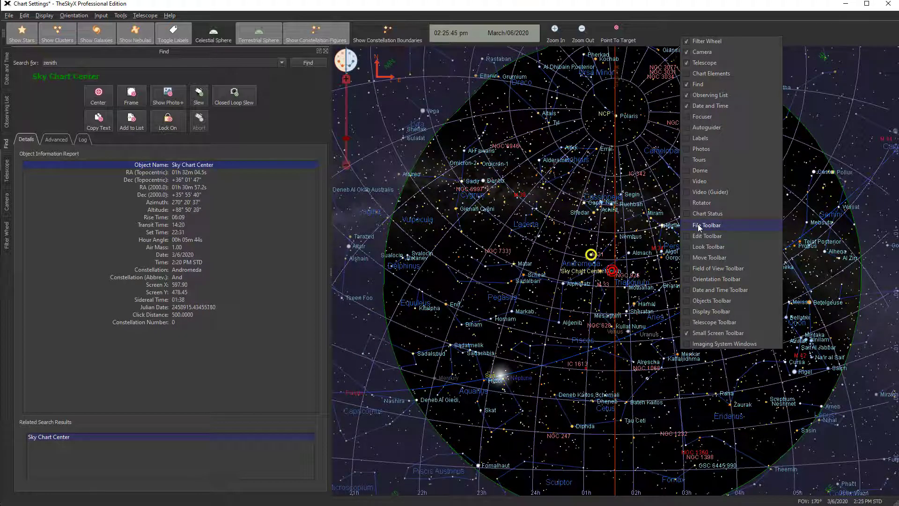
click(661, 30)
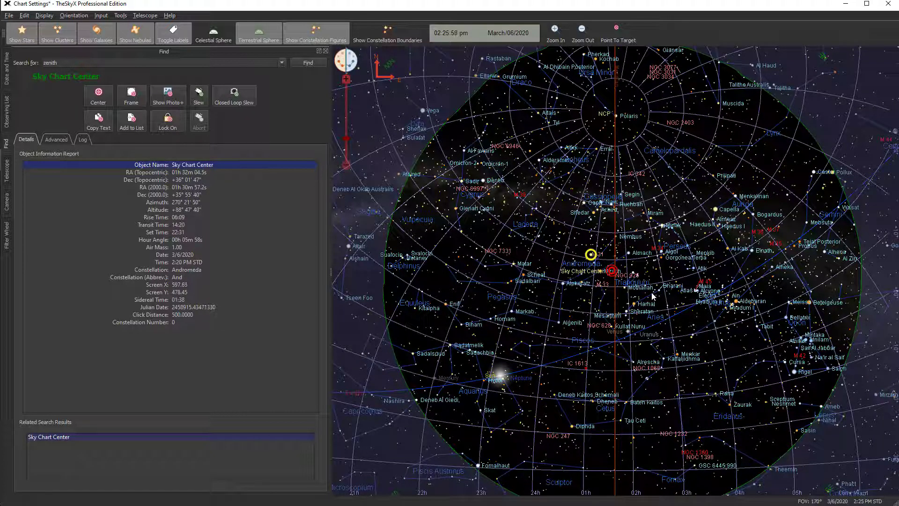
mouse_move(652, 296)
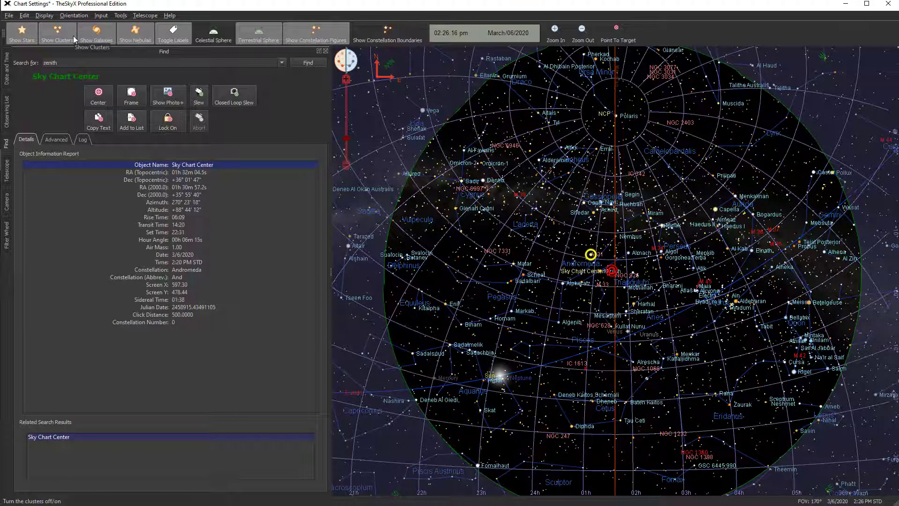
Turn off the constellation figures, galaxies, clusters, stars and labels on the chart
click(319, 34)
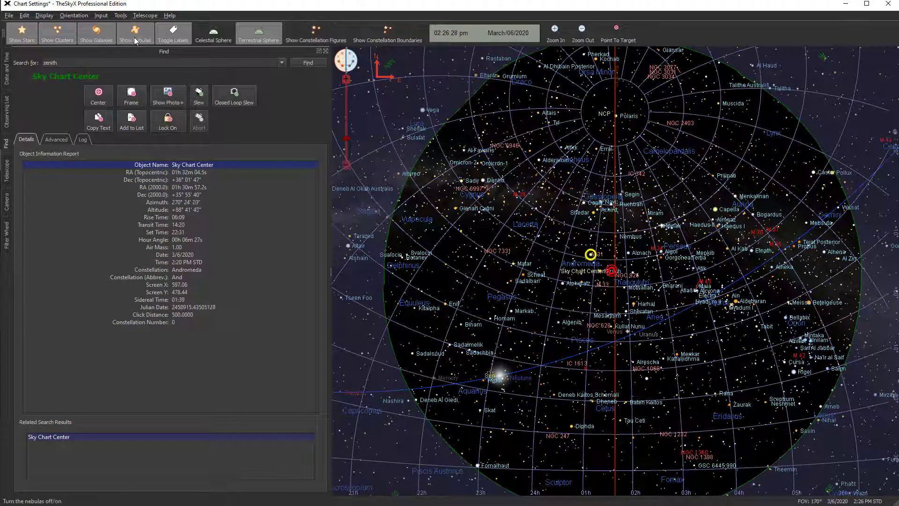
click(90, 40)
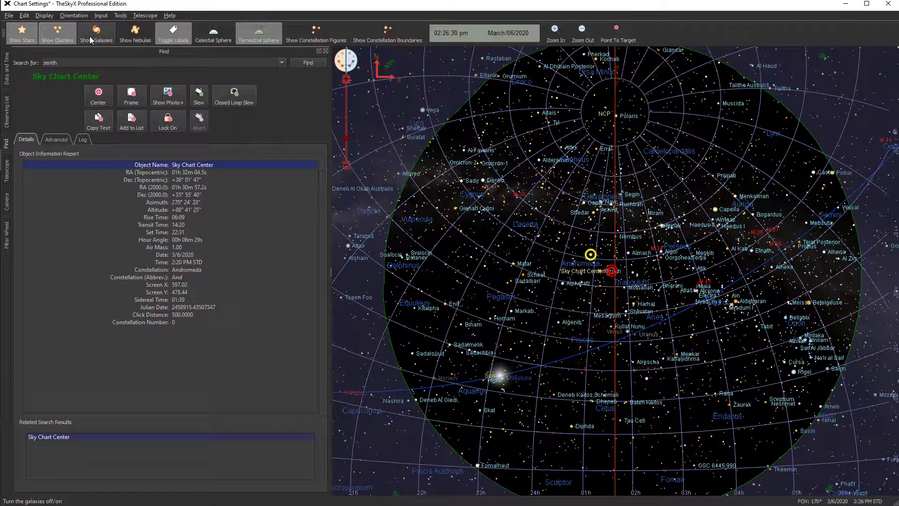
click(52, 40)
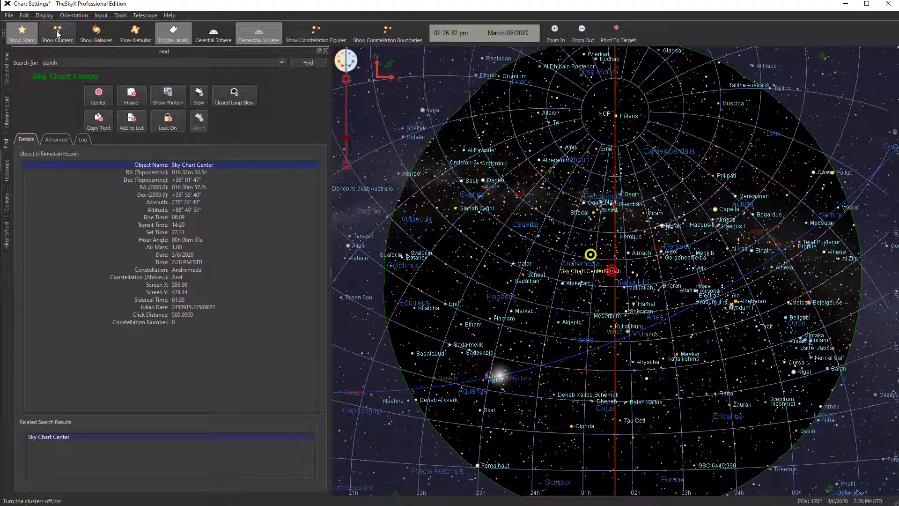
click(28, 36)
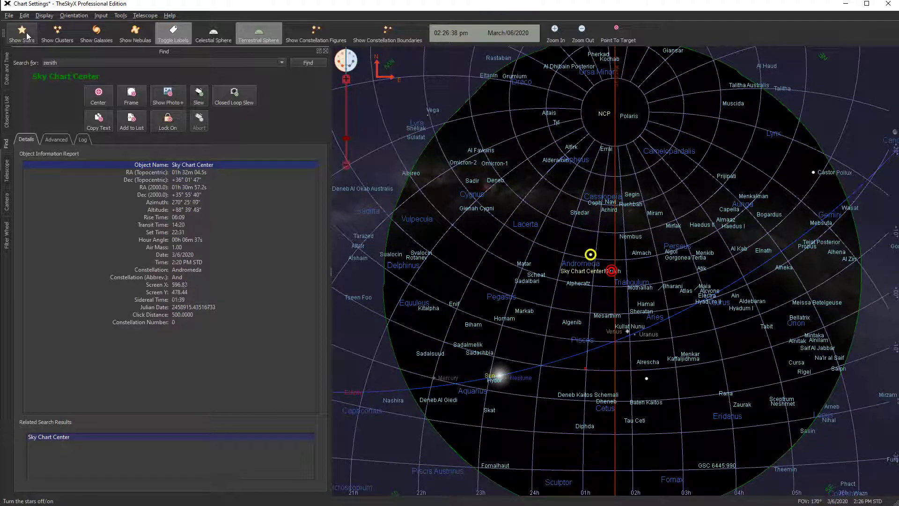
click(167, 34)
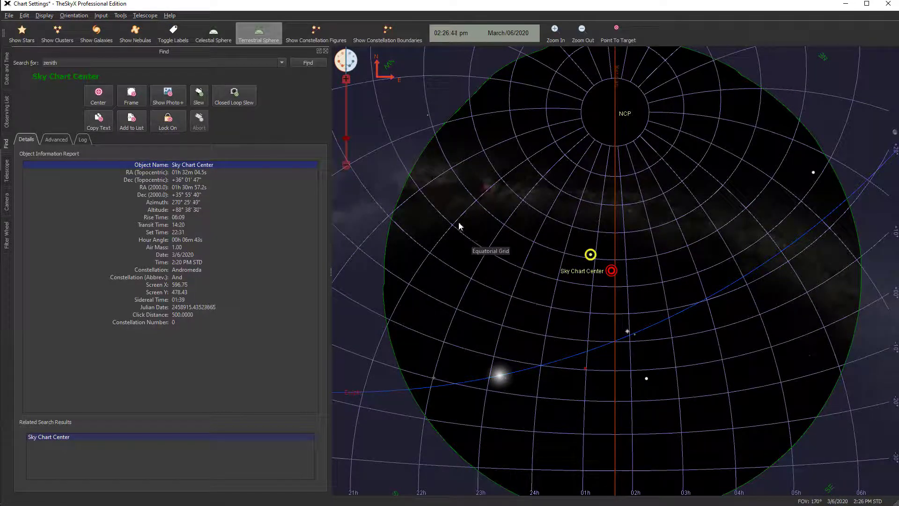
Turn the stars, clusters, galaxies, nebulas and labels back on
click(24, 33)
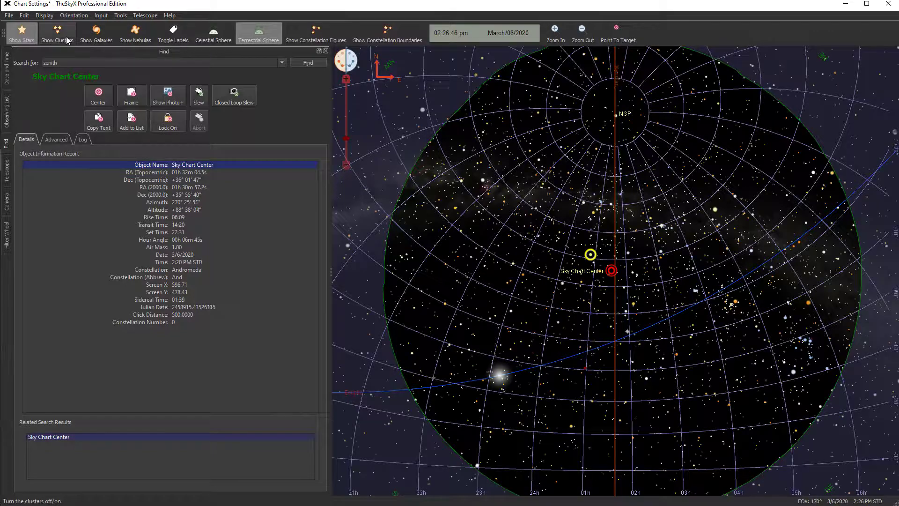
click(57, 34)
click(97, 34)
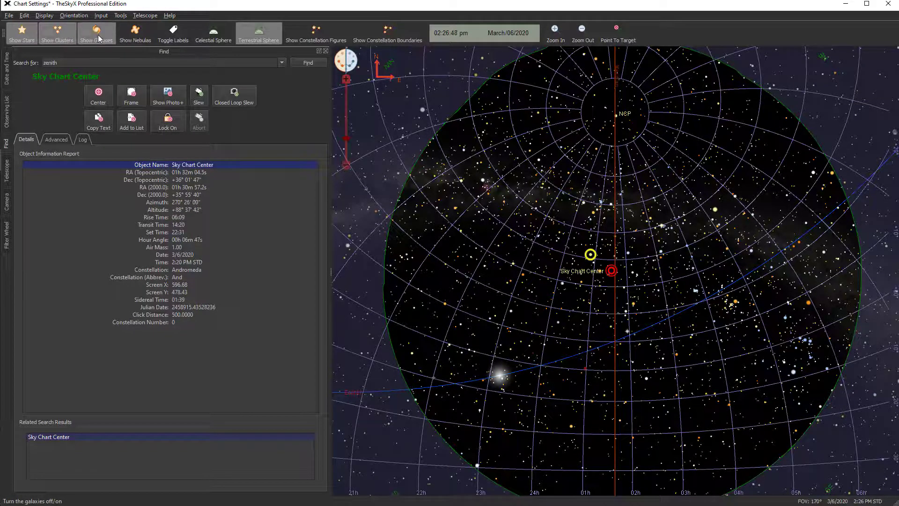
click(138, 40)
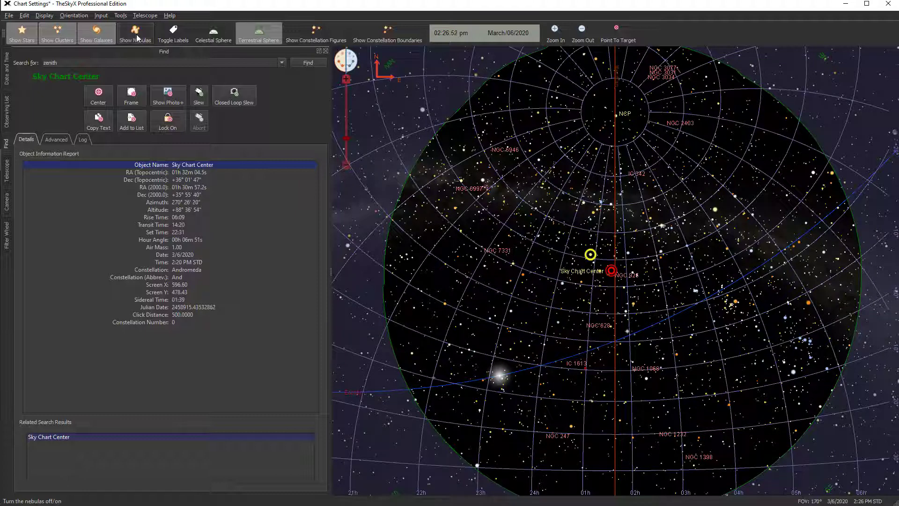
click(171, 37)
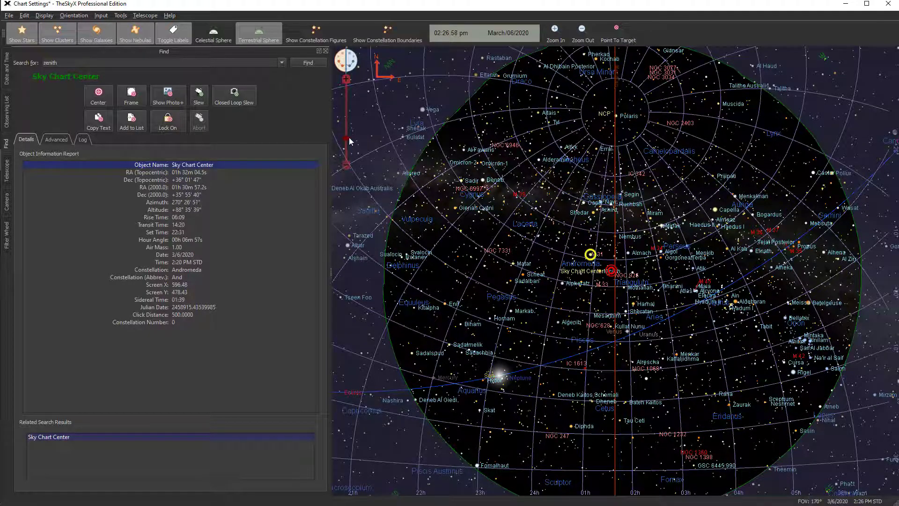
Zoom in on Andromeda and open the Preferences dialog, then close it
drag(348, 141, 346, 105)
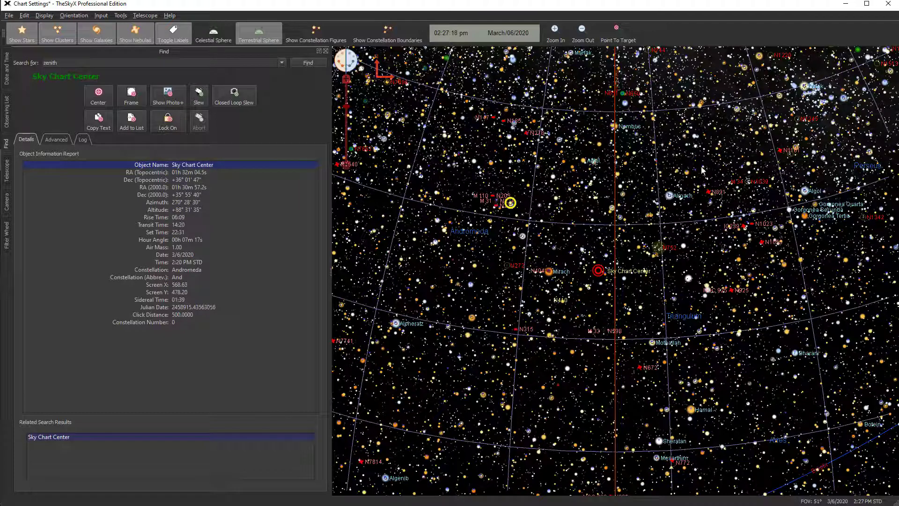
mouse_move(702, 170)
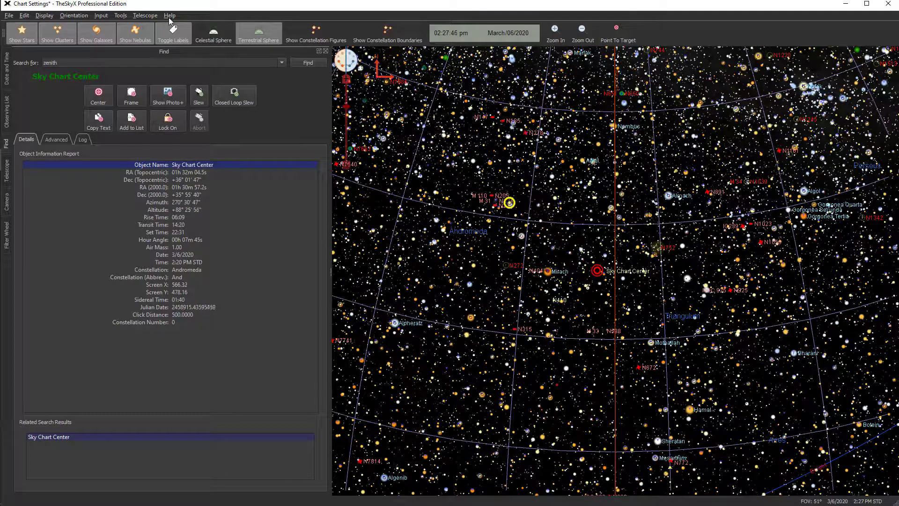
click(9, 16)
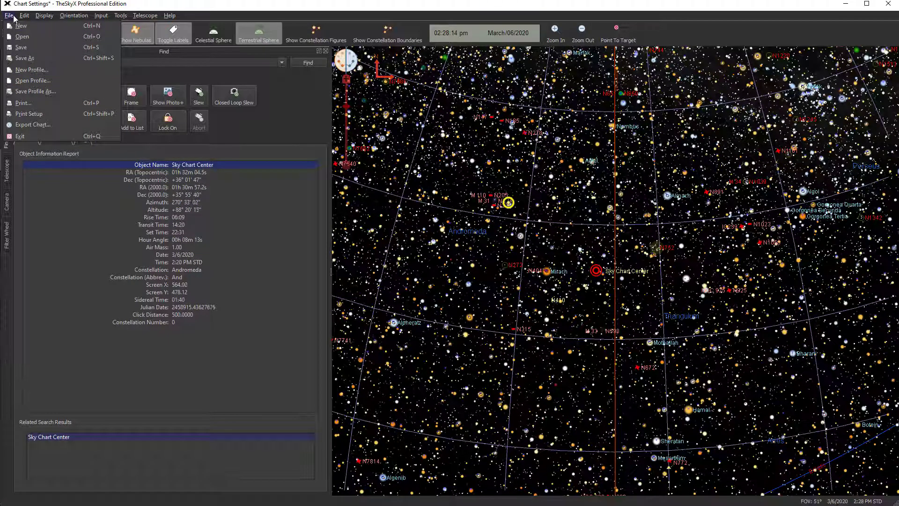
mouse_move(23, 18)
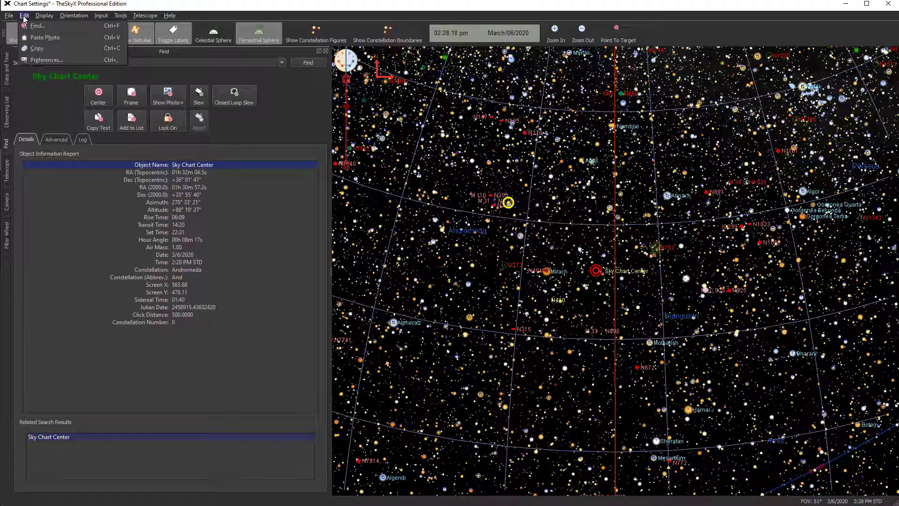
click(41, 60)
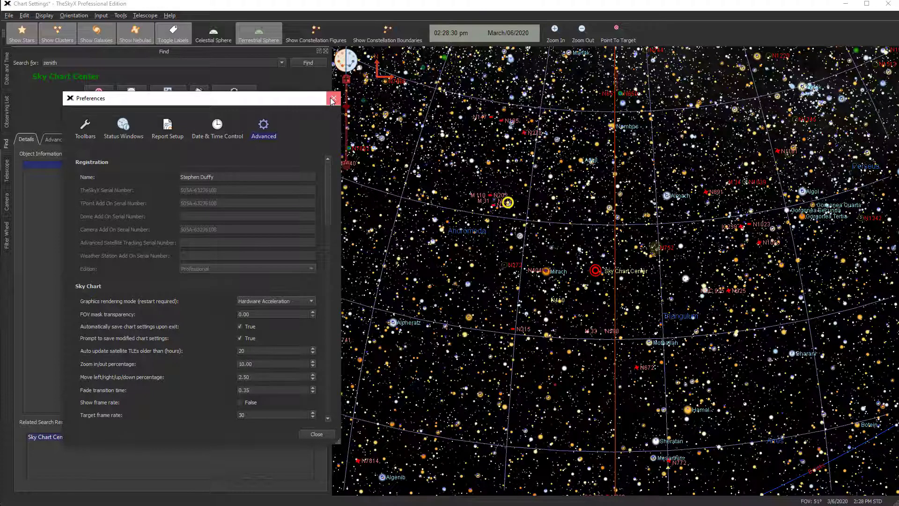
click(332, 100)
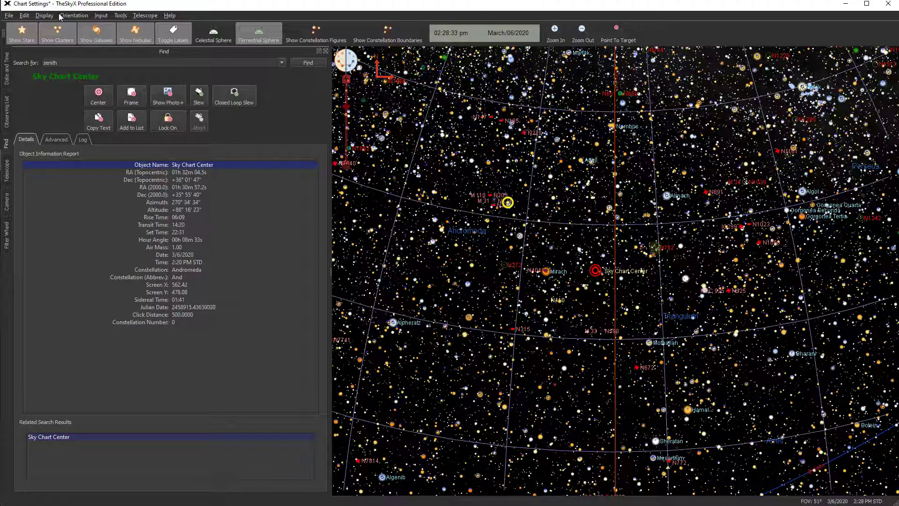
Browse the Display, Orientation and Help menus without choosing anything
click(44, 16)
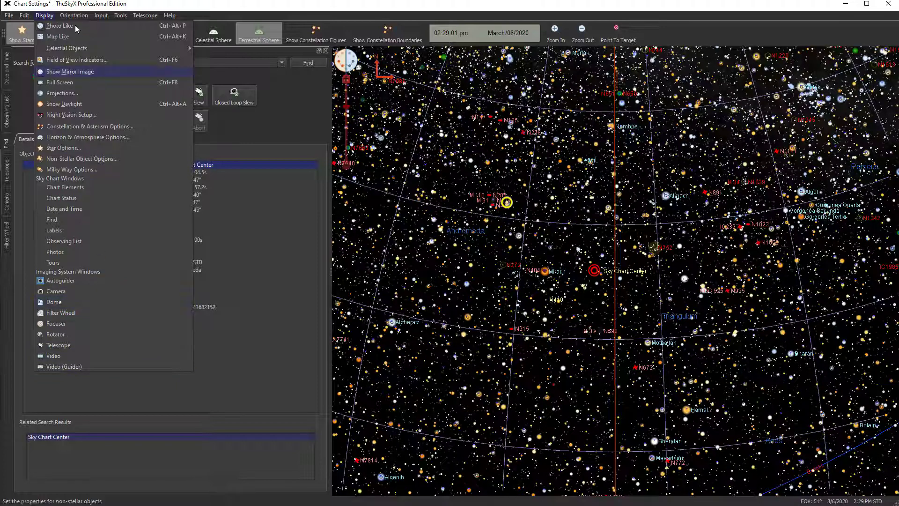
mouse_move(75, 18)
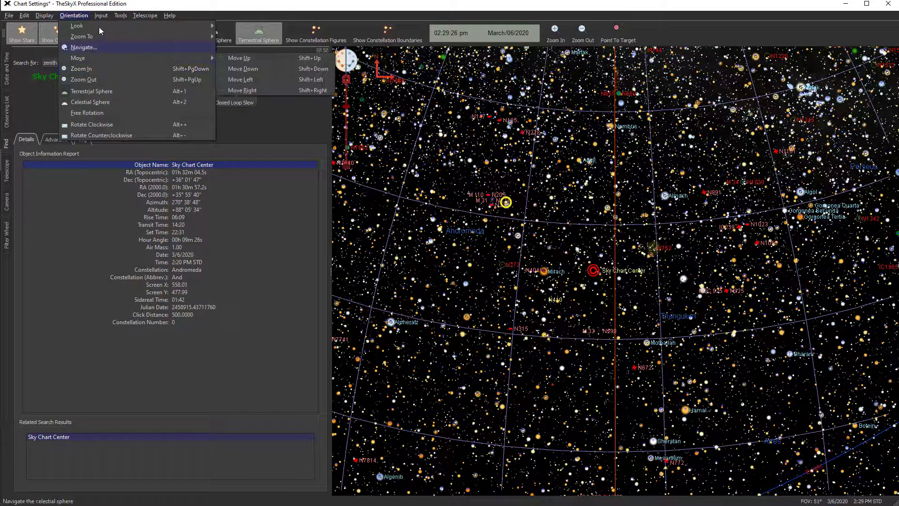
mouse_move(100, 26)
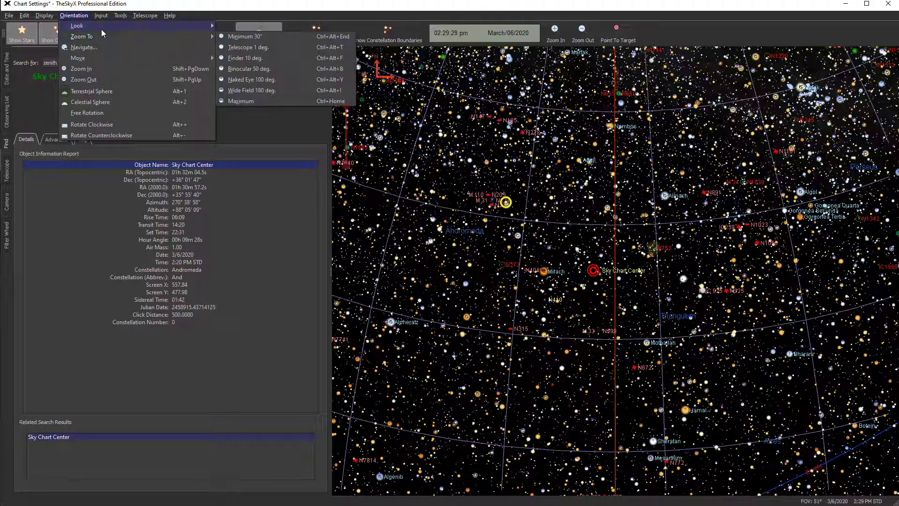
mouse_move(100, 15)
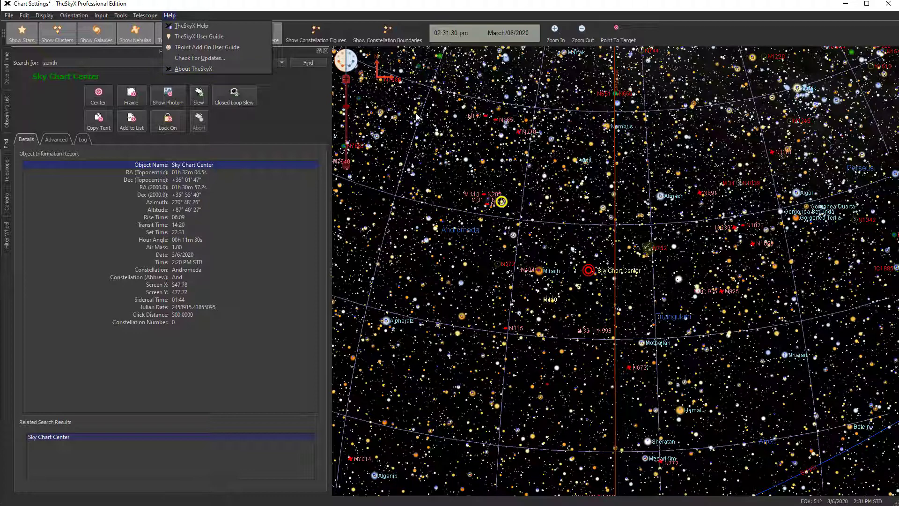
click(356, 6)
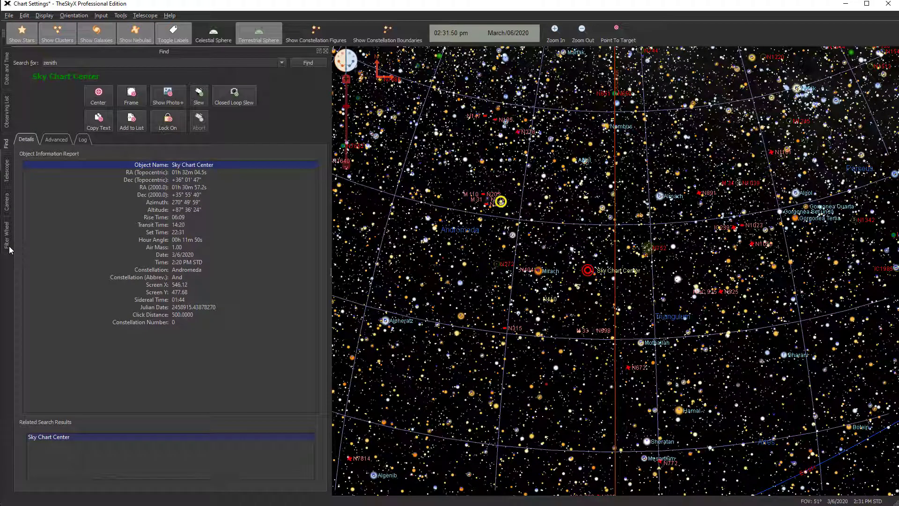
Open the Date and Time panel and review the time increment options
click(7, 70)
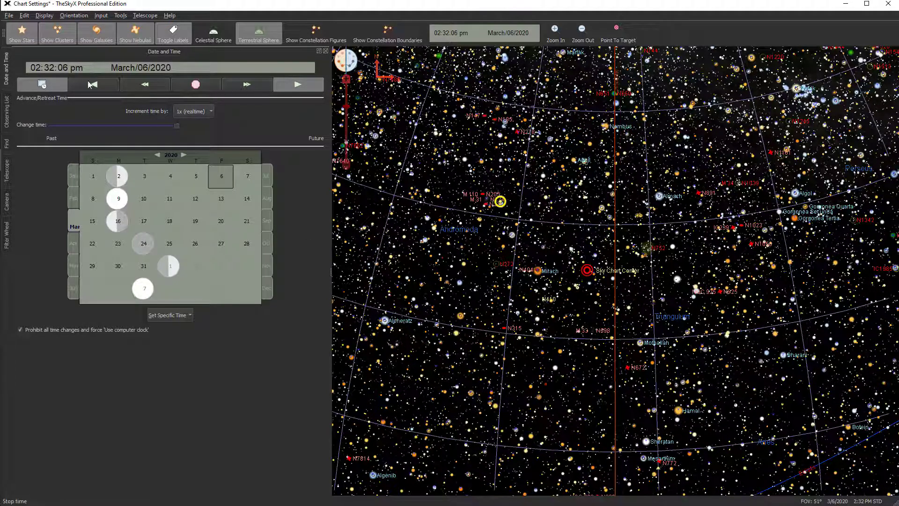
click(209, 112)
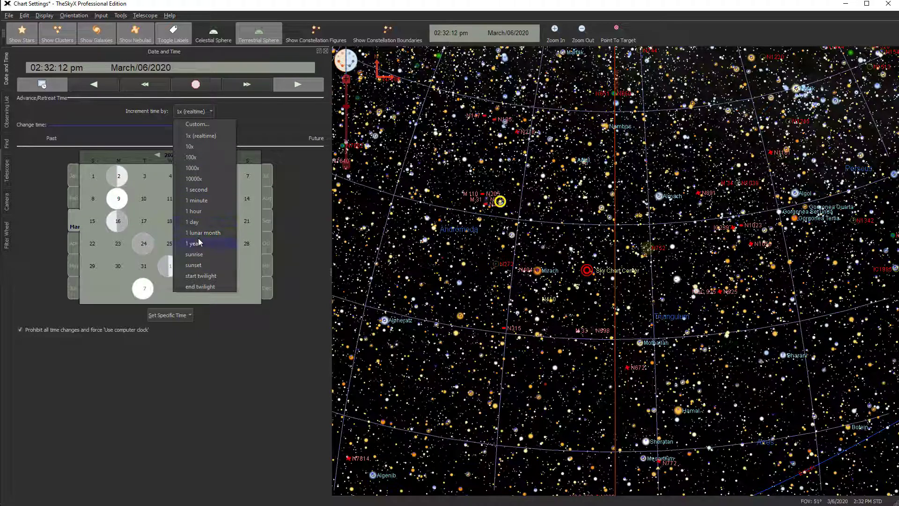
click(209, 111)
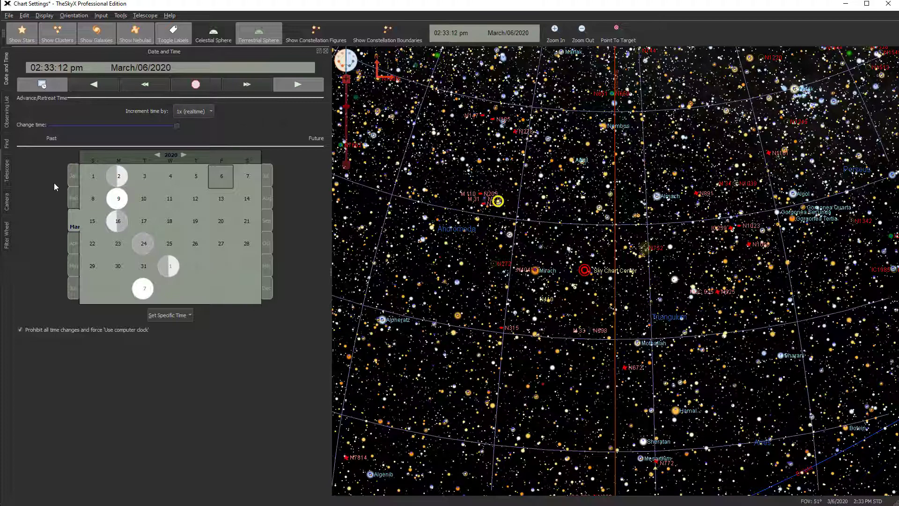
Open the Observing List panel and scroll across its table columns and back
click(7, 116)
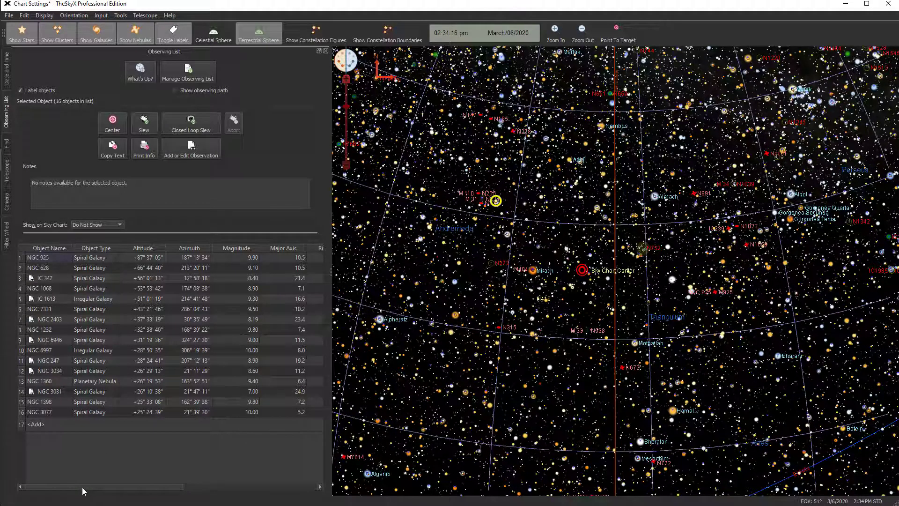
drag(82, 486, 187, 486)
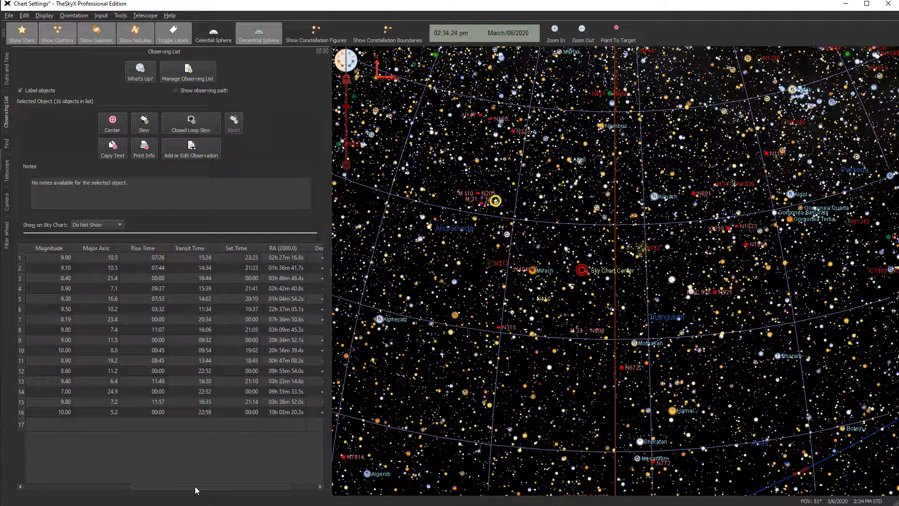
drag(233, 487, 38, 481)
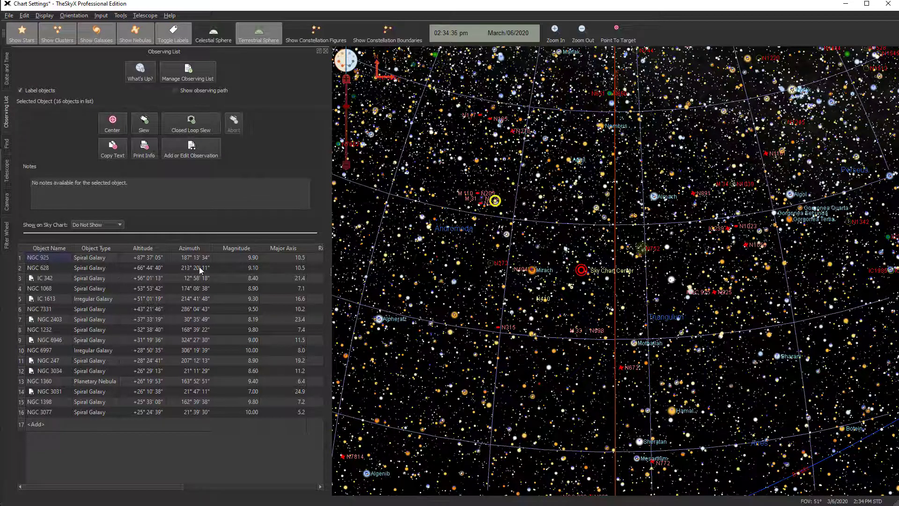
Center the chart on NGC 925 selected from the observing list, and switch the chart to the celestial sphere view
click(225, 258)
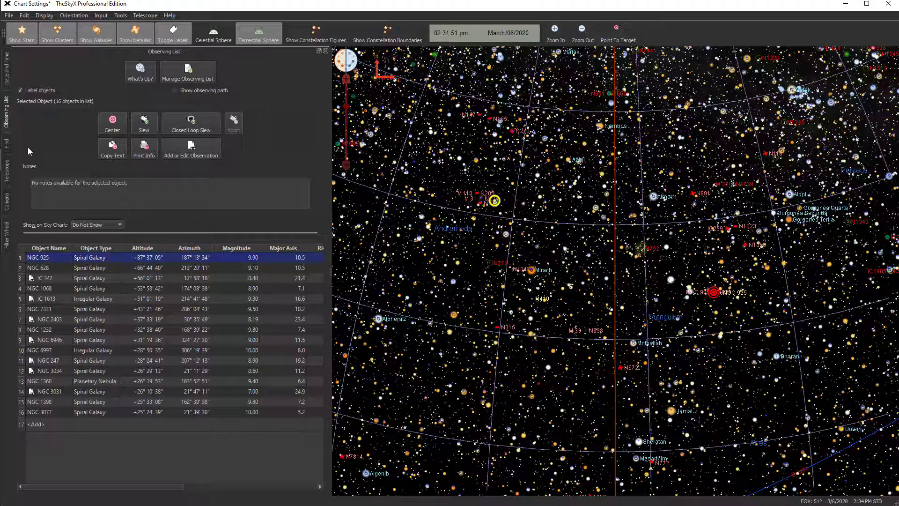
click(8, 145)
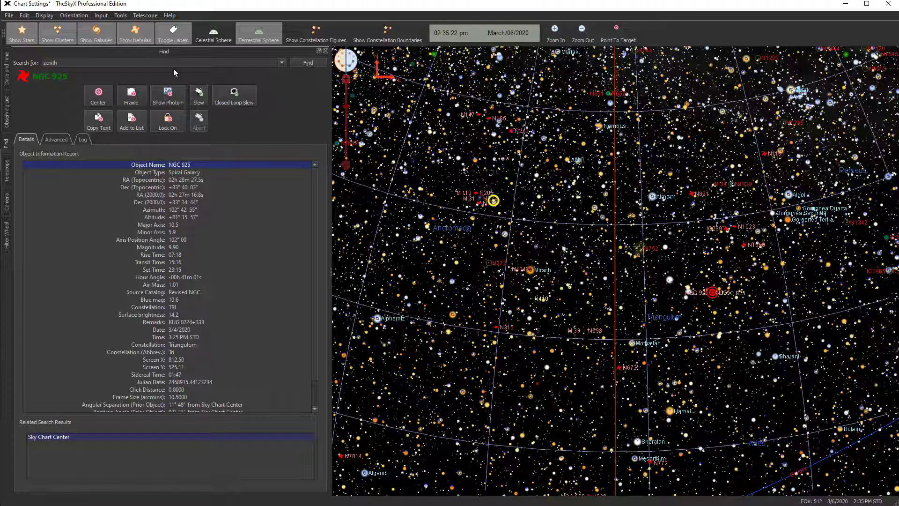
click(99, 95)
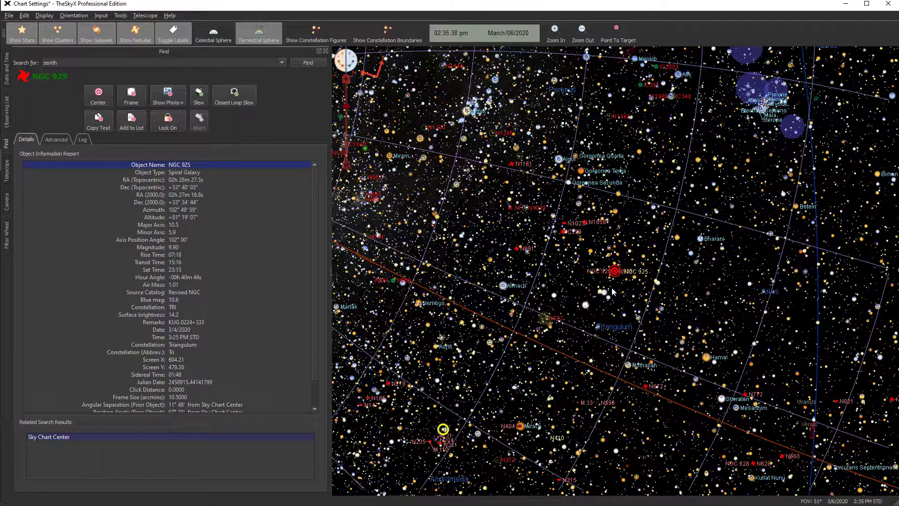
click(214, 32)
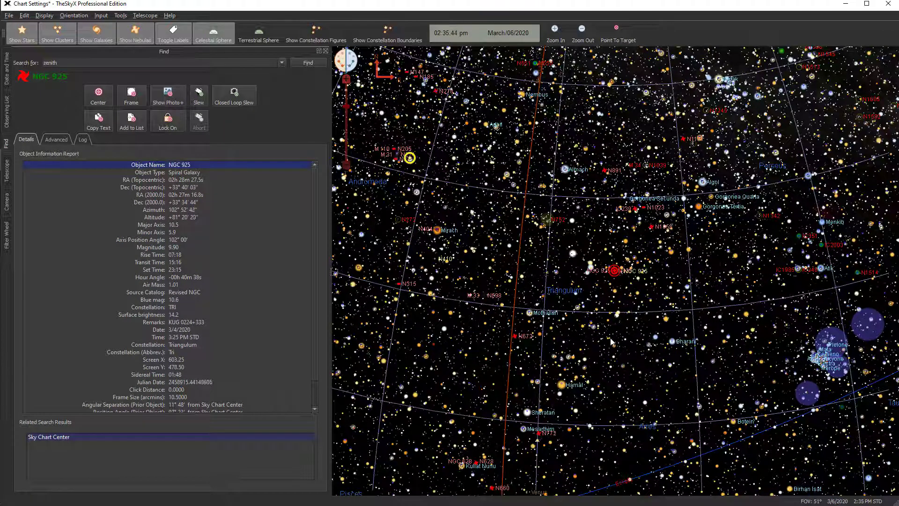
mouse_move(611, 342)
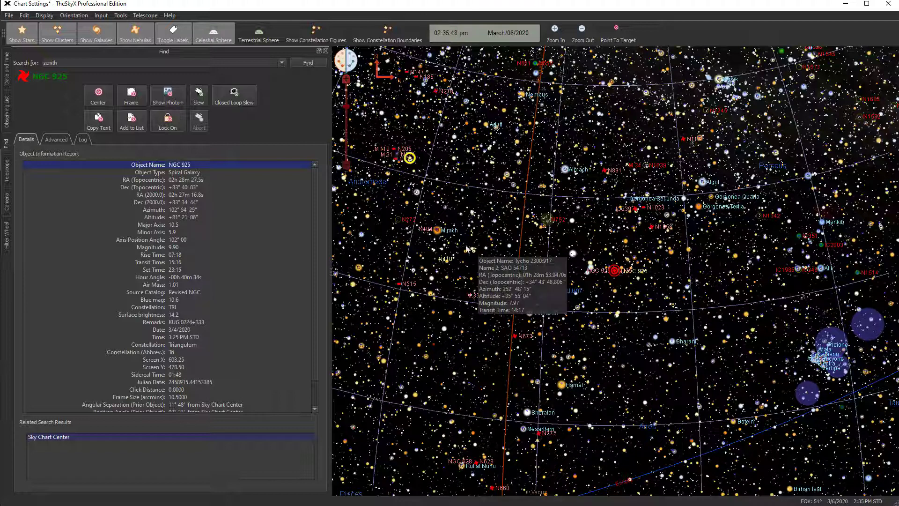
Open the Photo+ viewer for NGC 925, step to its second image, and close the viewer
click(166, 98)
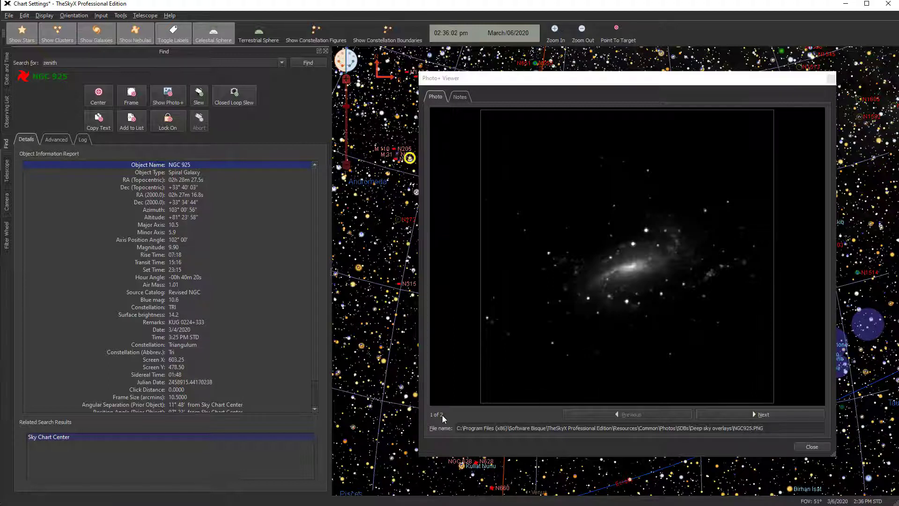
click(754, 414)
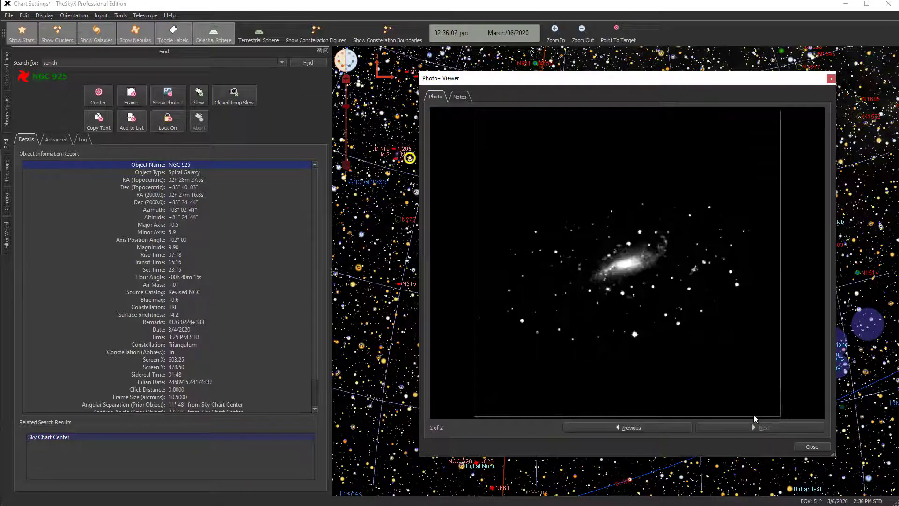
click(810, 447)
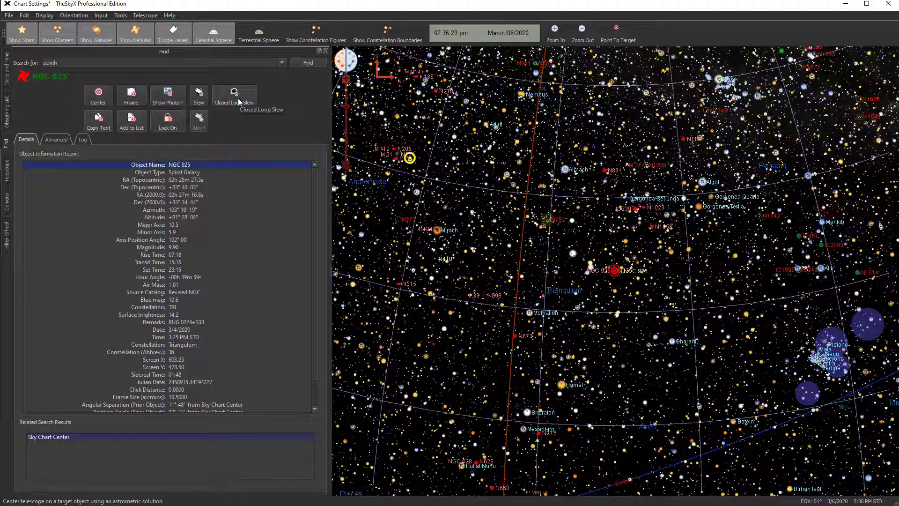
Slew the telescope to NGC 925
click(200, 97)
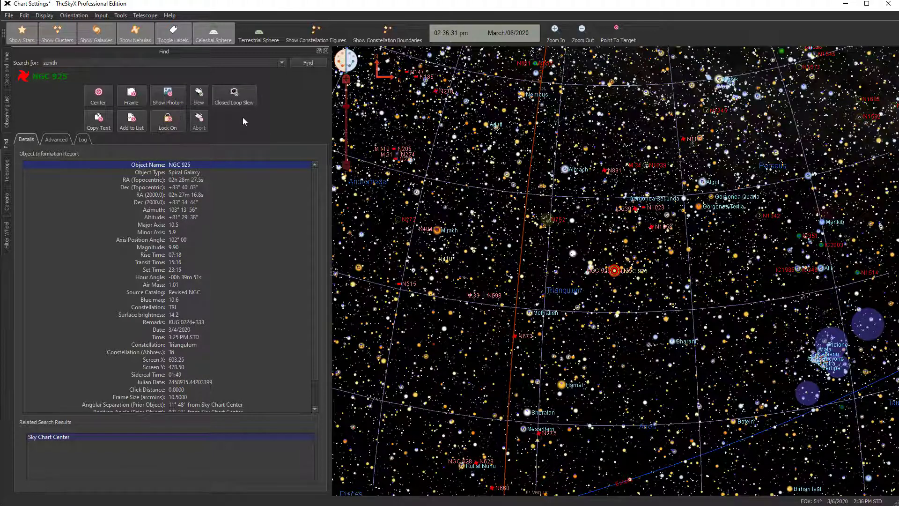
mouse_move(613, 300)
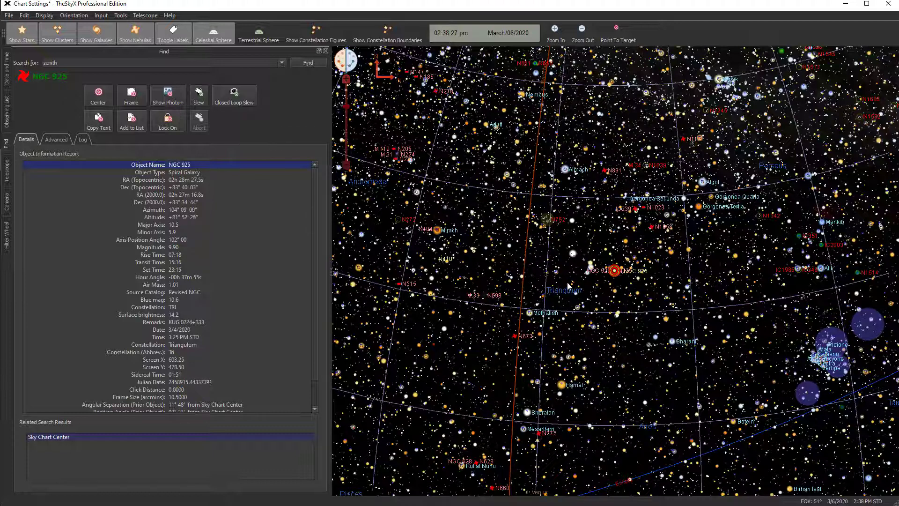
mouse_move(565, 272)
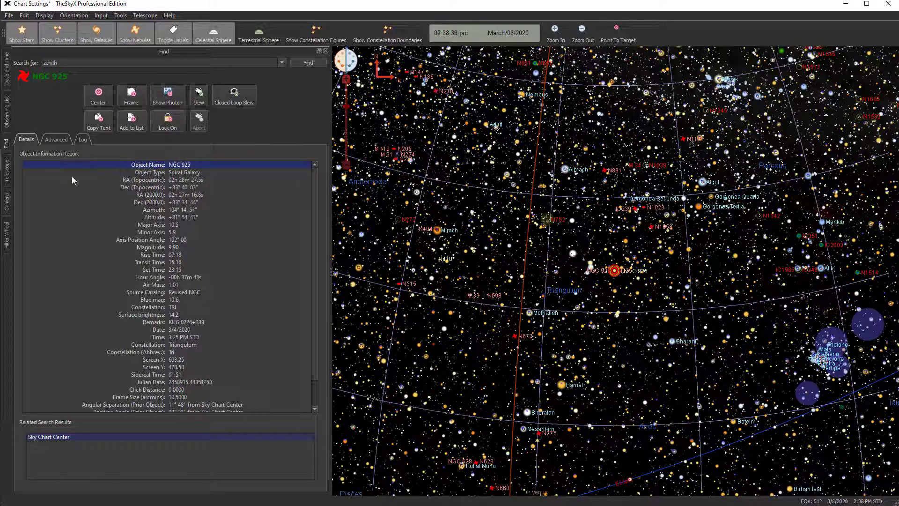
Open the Telescope panel and its Star Synchronization dialog, then close the dialog without syncing
click(6, 173)
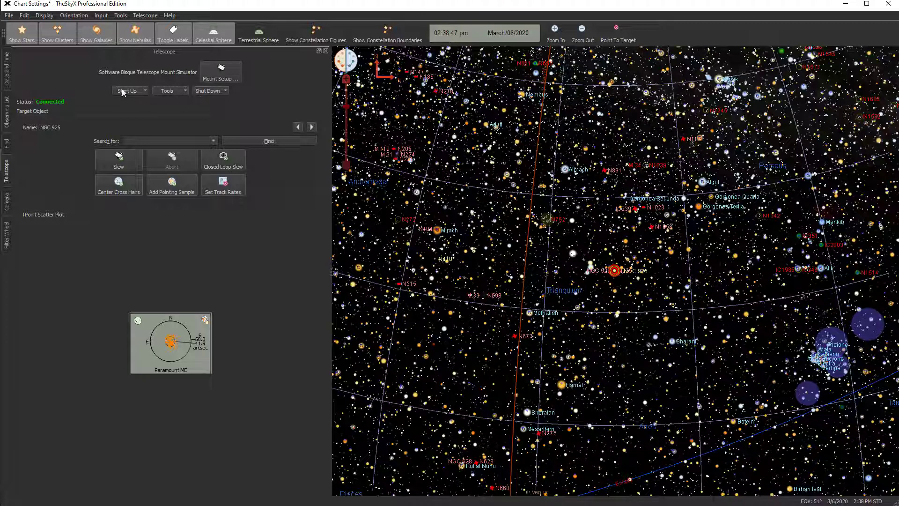
click(137, 90)
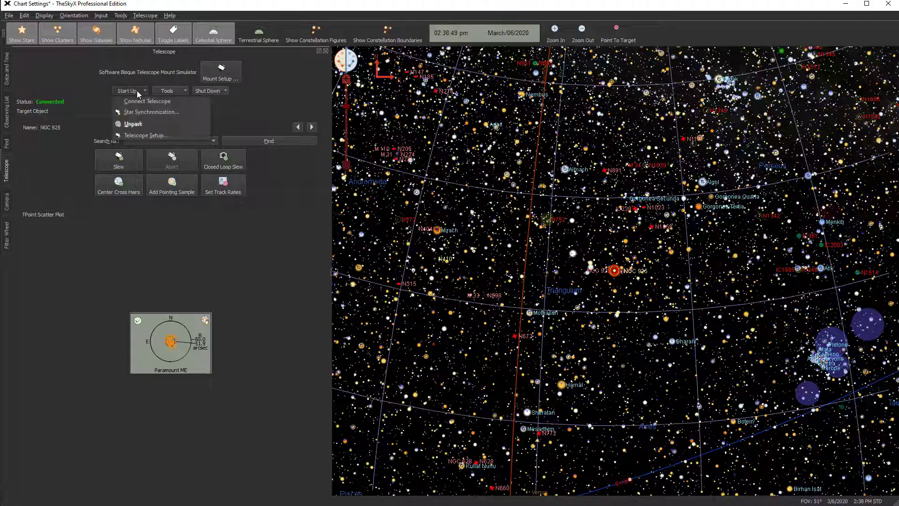
click(155, 112)
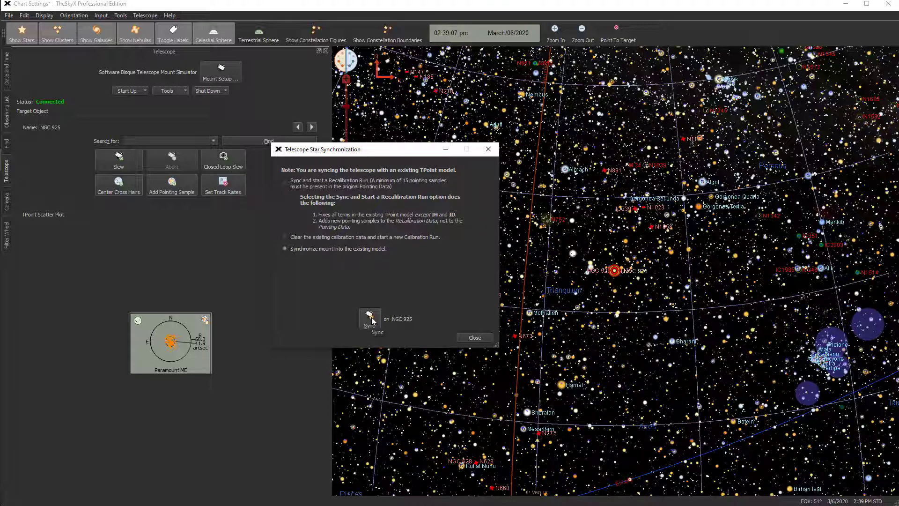
click(469, 338)
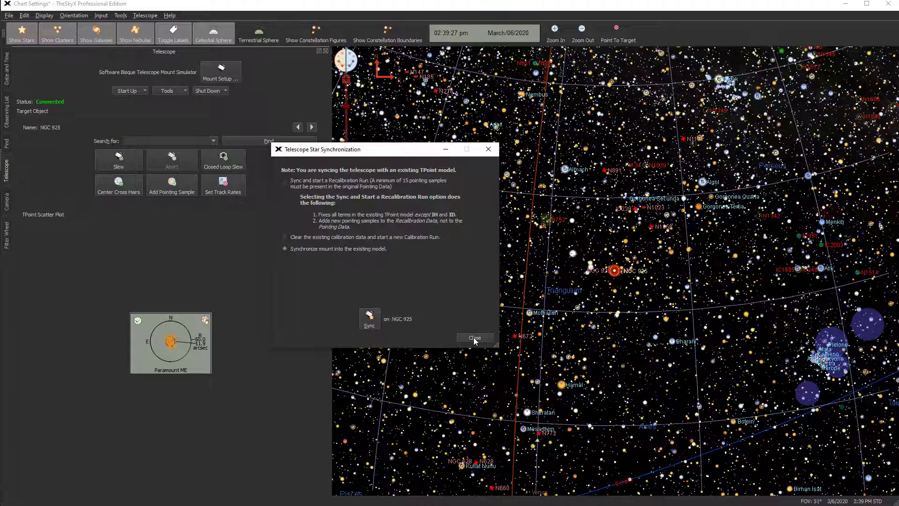
click(473, 337)
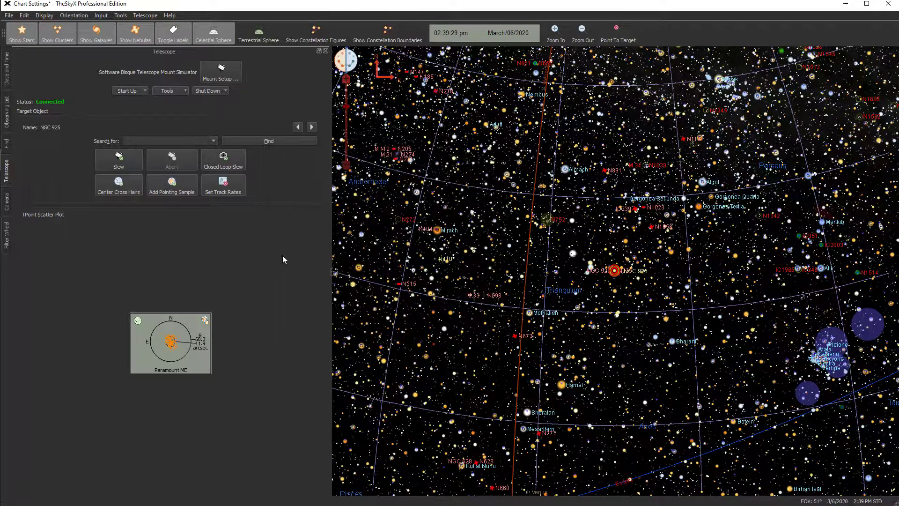
Open the telescope's Slew To Coordinates dialog, close it, and browse the Shut Down options without choosing any
click(143, 91)
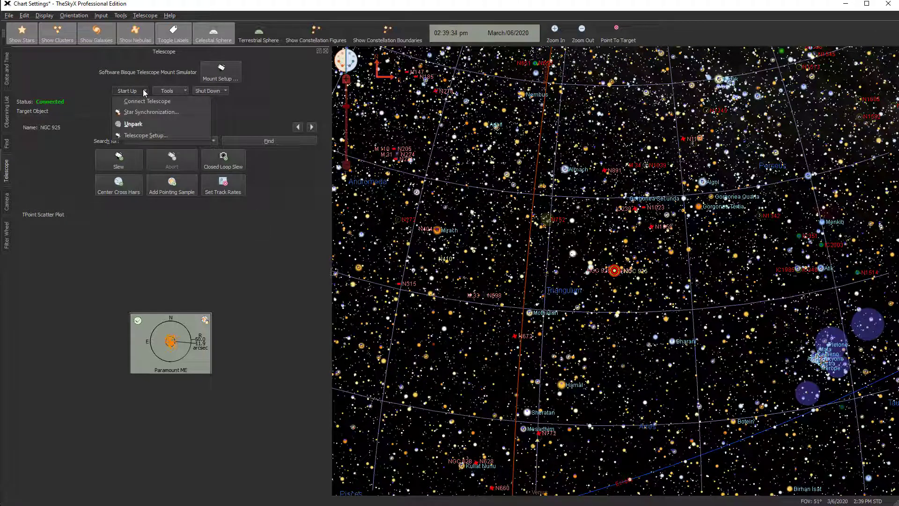
click(143, 91)
click(180, 90)
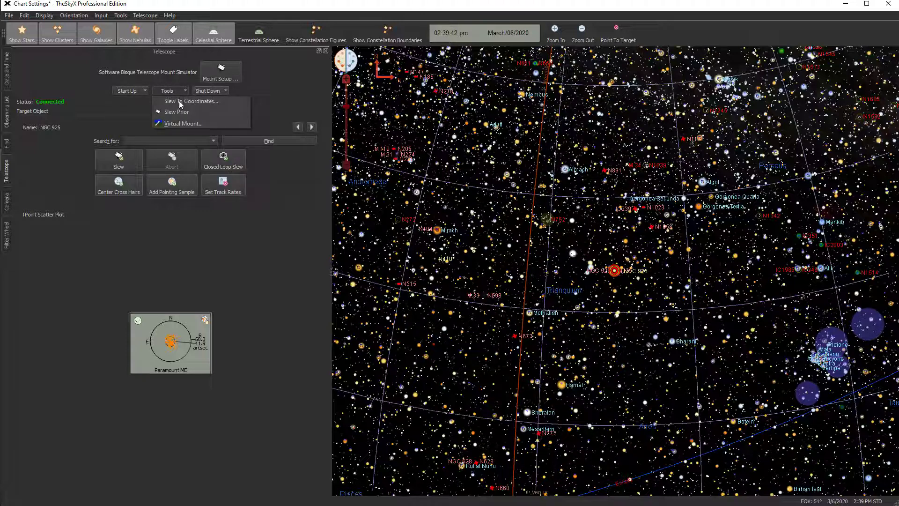
click(205, 101)
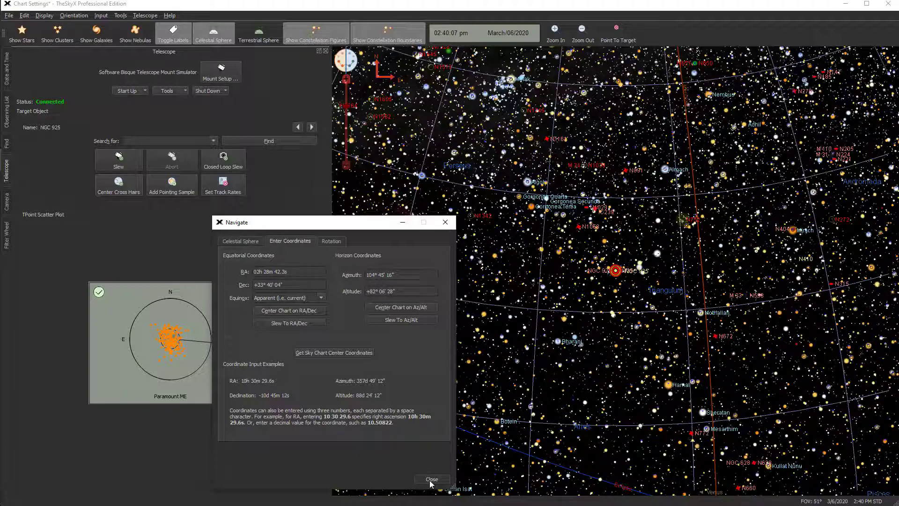
click(431, 480)
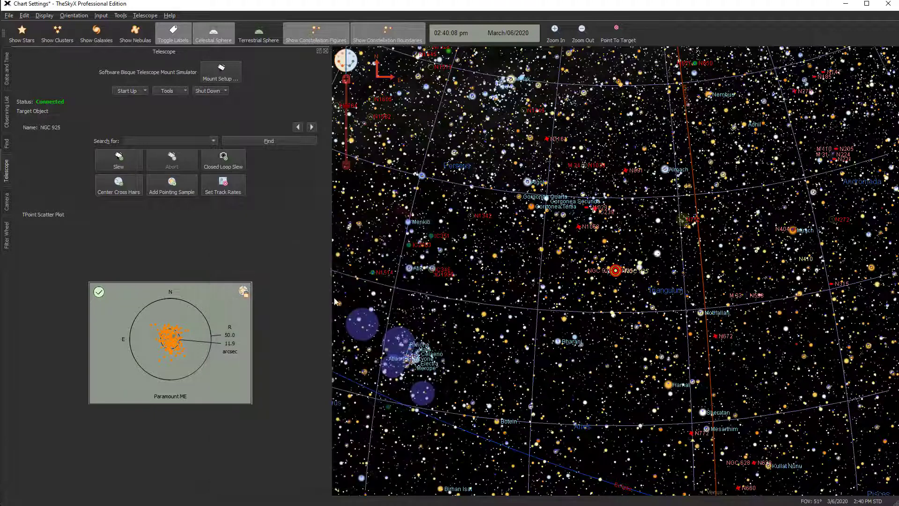
click(217, 89)
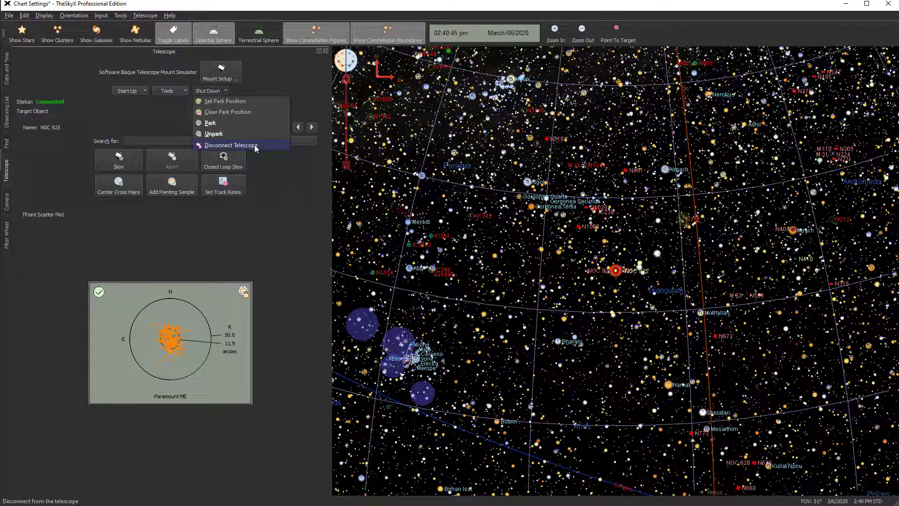
click(282, 175)
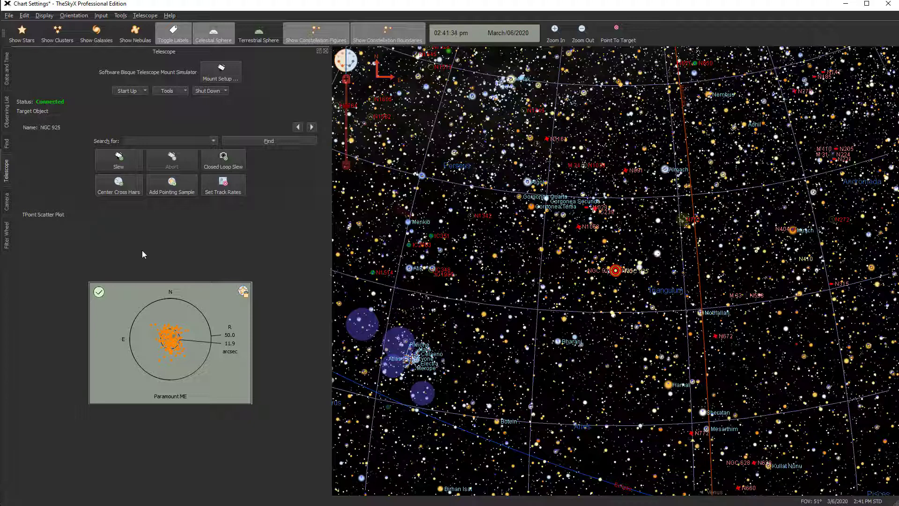
Open the Camera panel and its Temperature Setup dialog, then cancel the dialog
click(7, 203)
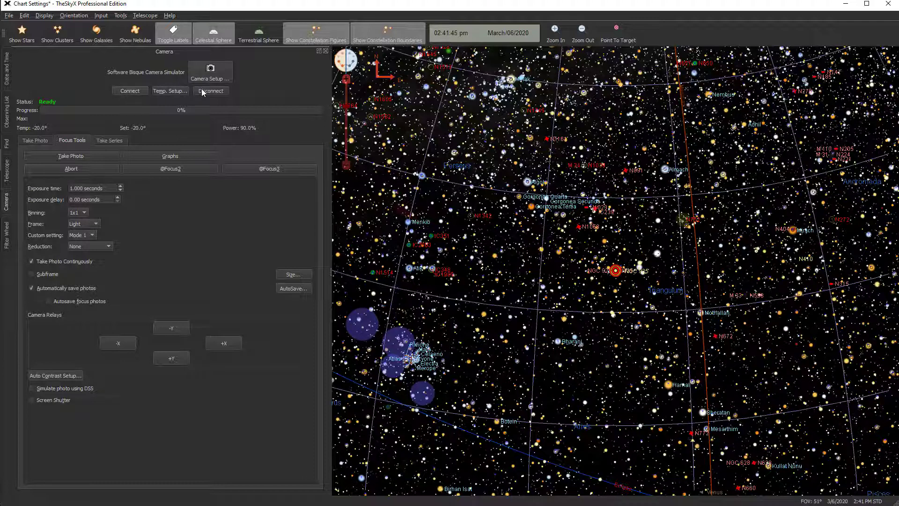
click(170, 91)
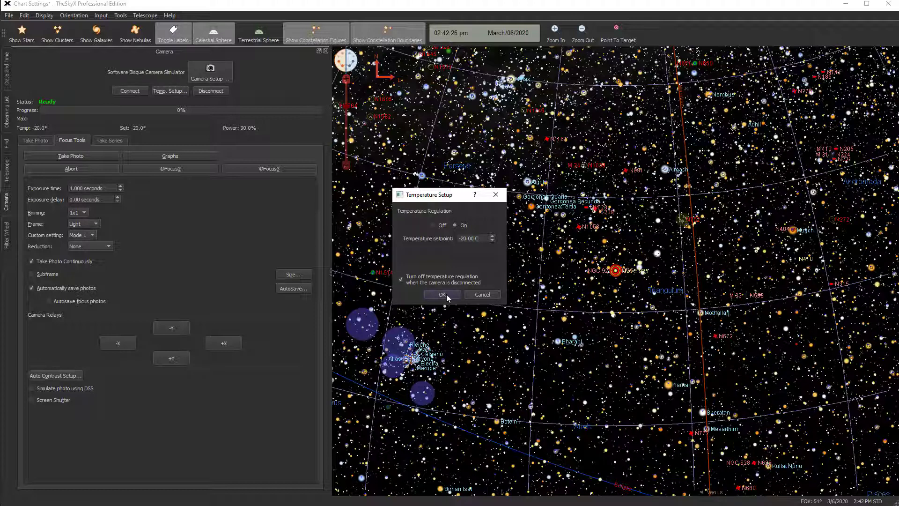
click(481, 294)
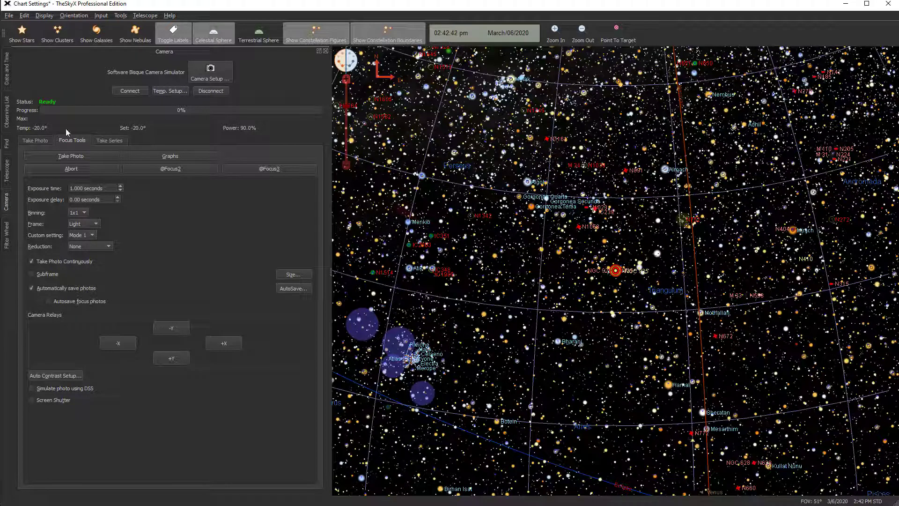
Browse the camera's Take Photo, Take Series and Focus Tools tabs
click(30, 141)
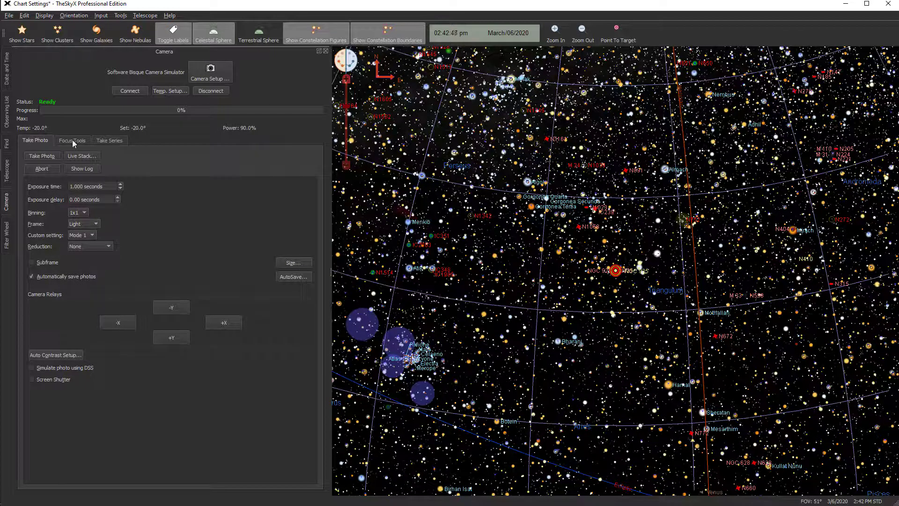
click(107, 142)
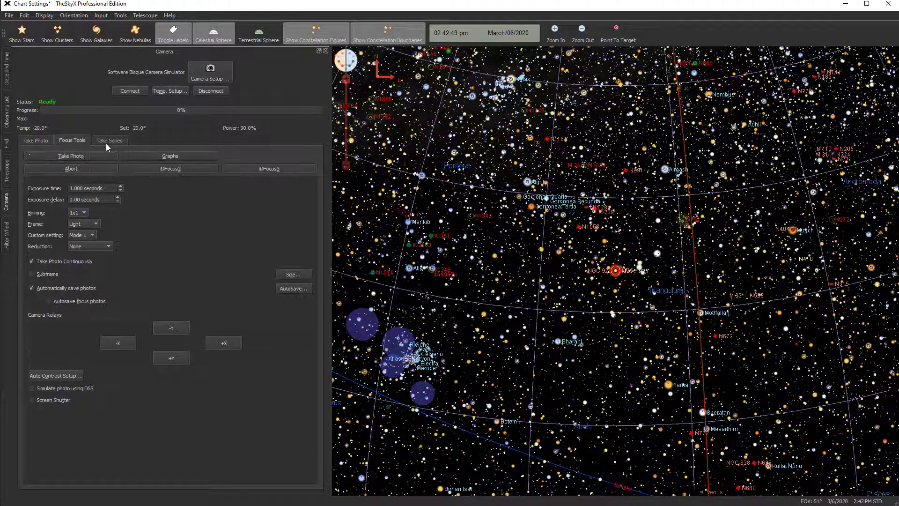
click(30, 140)
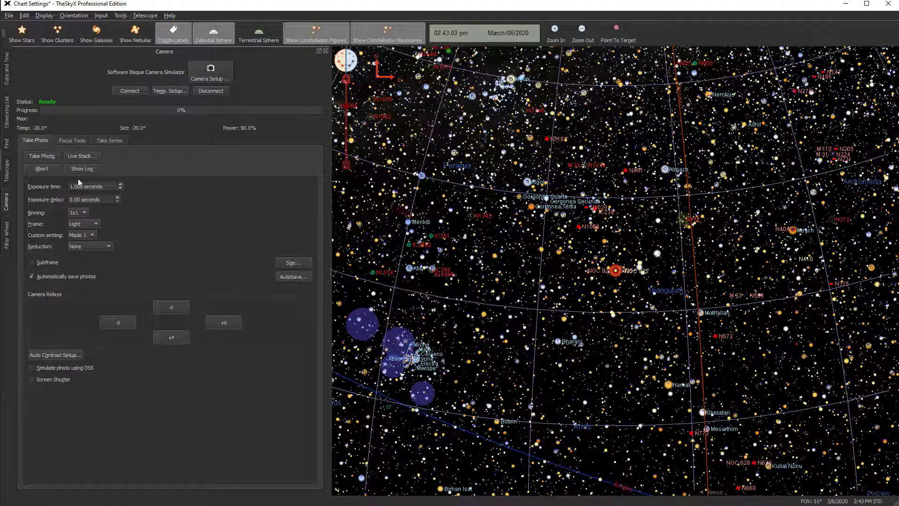
click(70, 140)
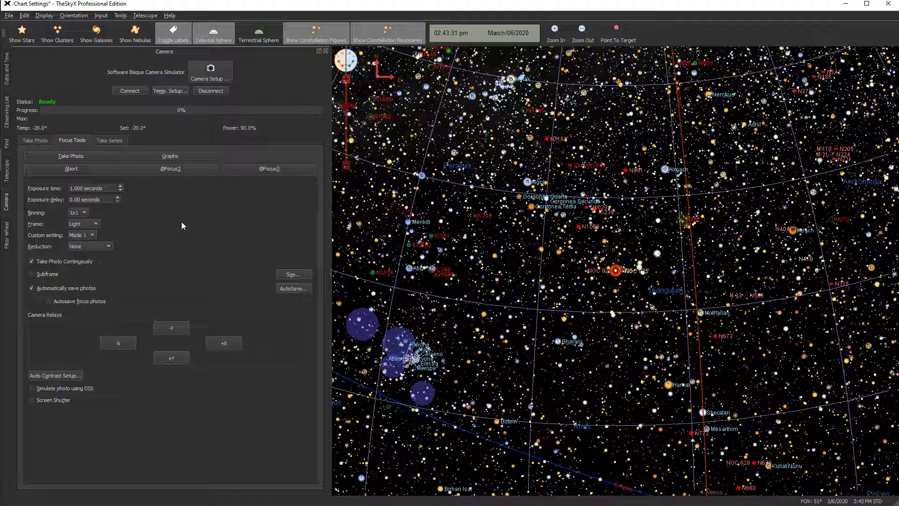
click(111, 141)
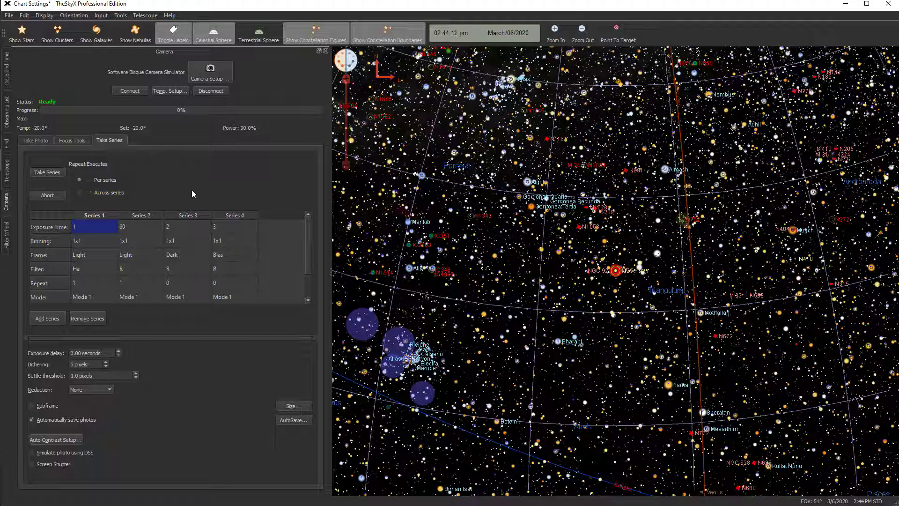
Open the Filter Wheel panel and move the filter wheel to the Ha filter
click(6, 236)
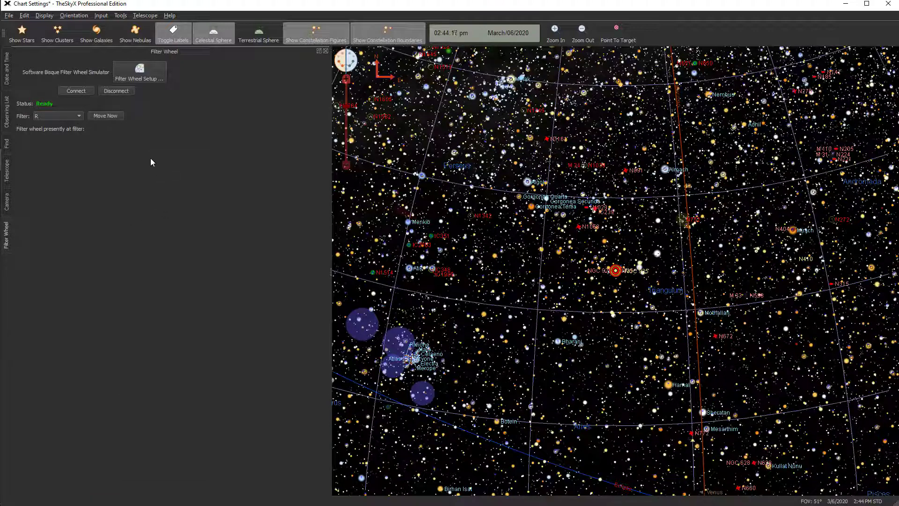
click(79, 115)
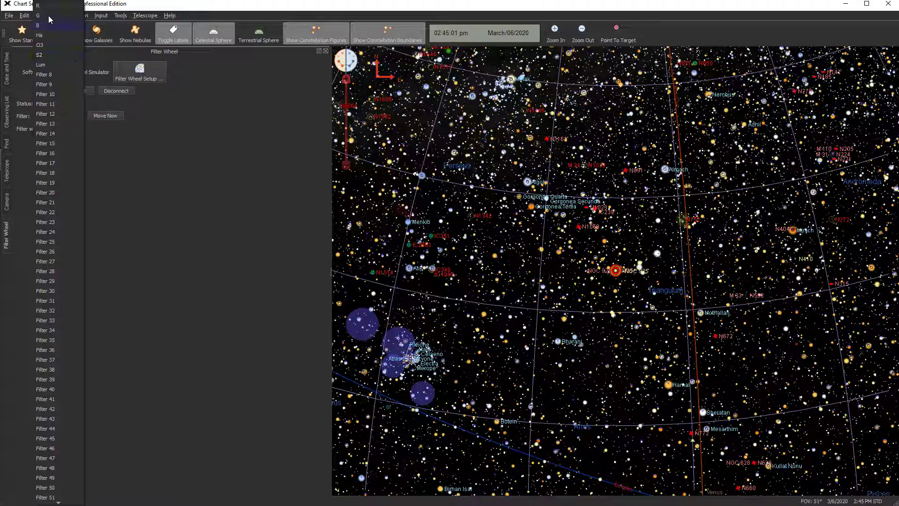
click(150, 137)
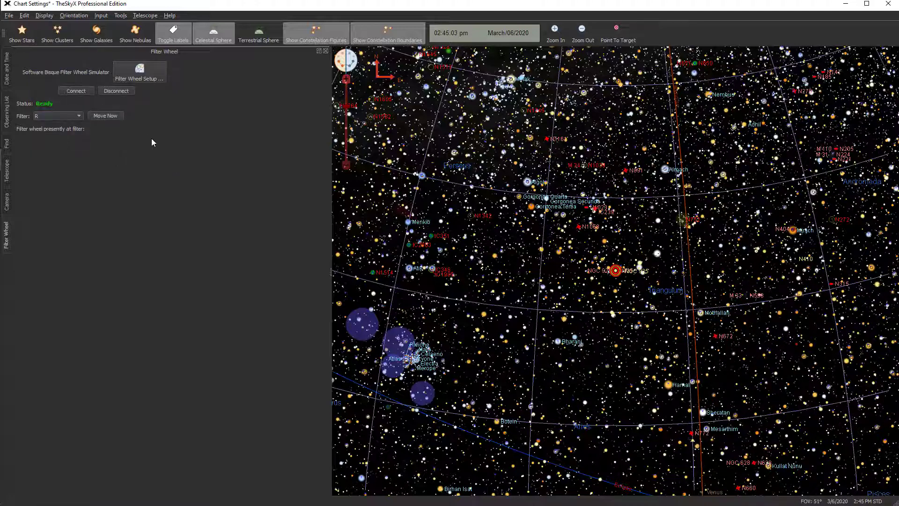
click(80, 116)
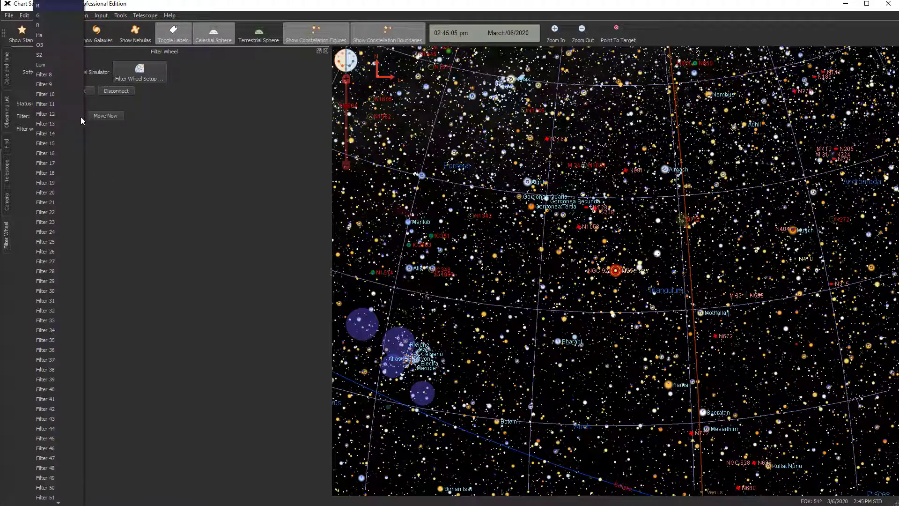
click(44, 35)
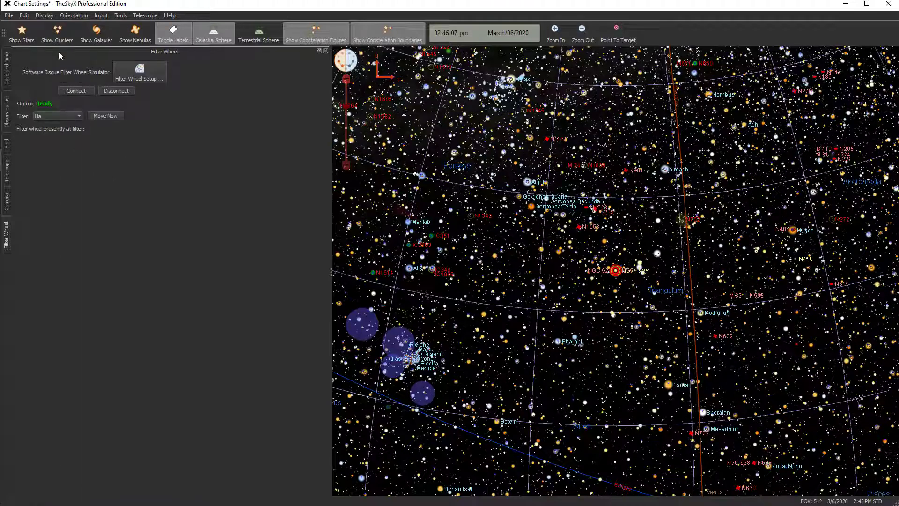
click(106, 116)
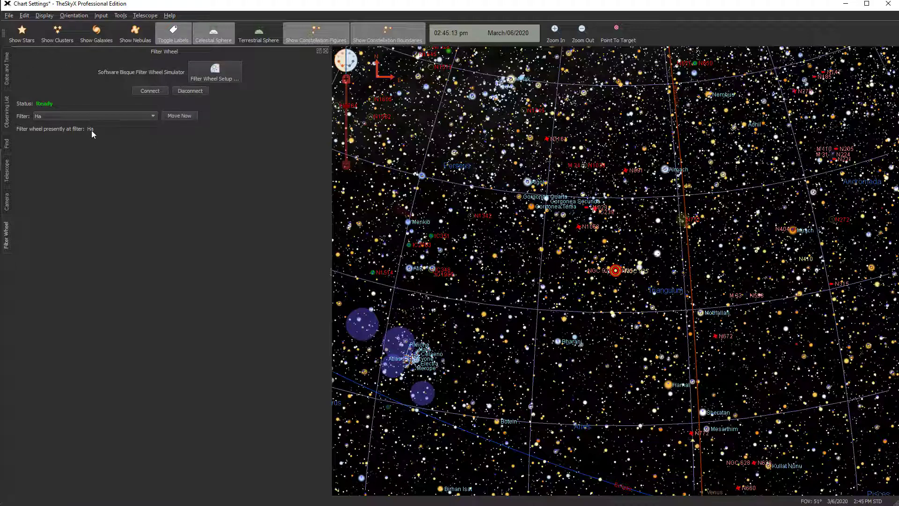
Return to the Camera panel's Take Photo tab
click(7, 204)
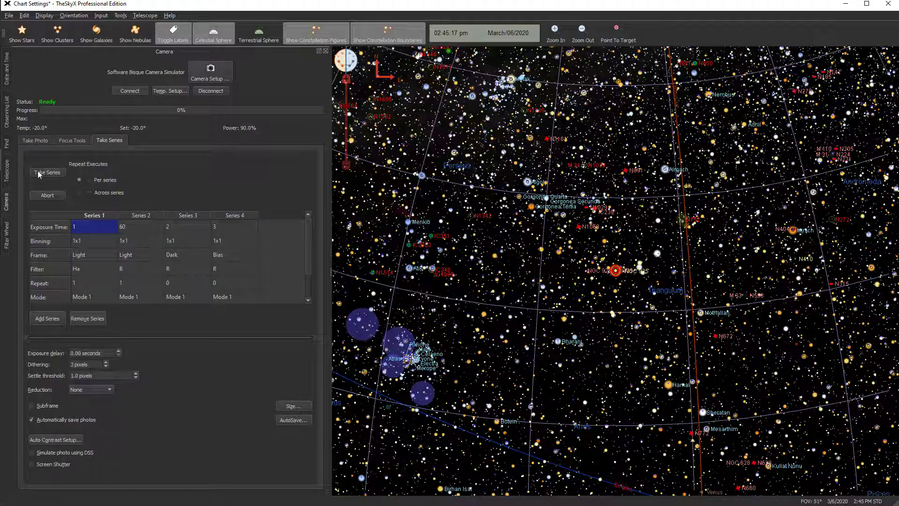
click(37, 140)
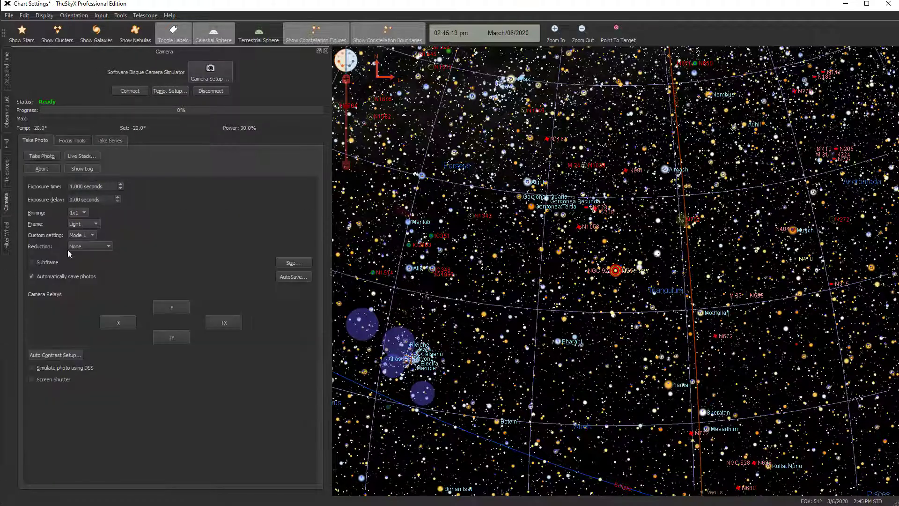